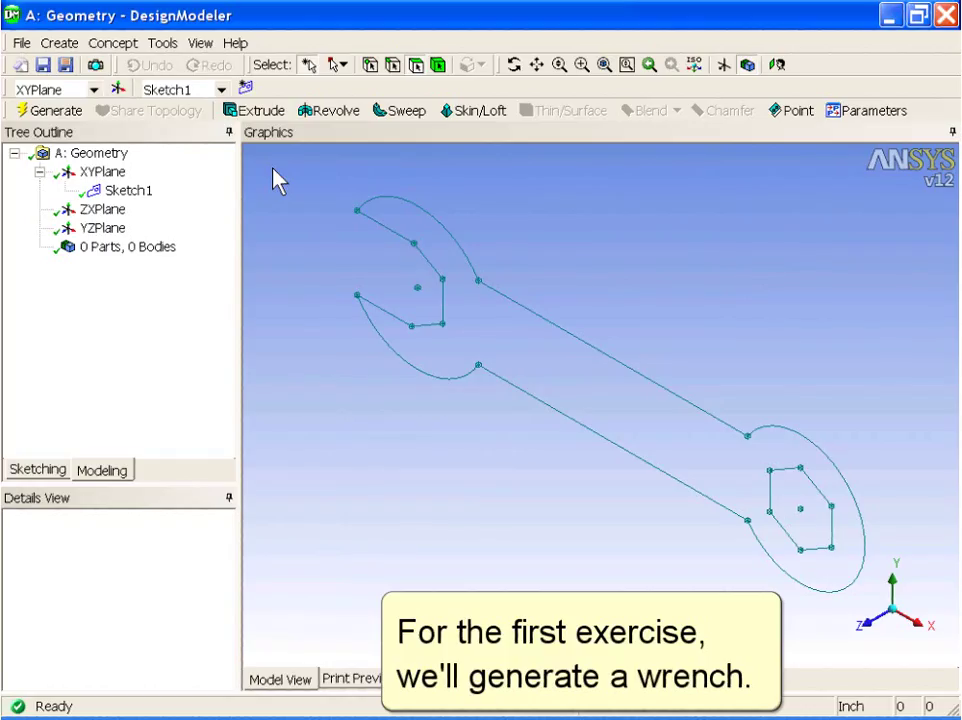
# Step: Extrude the wrench sketch 0.5 in deep into a solid, then continue to the water bottle exercise
pyautogui.click(262, 111)
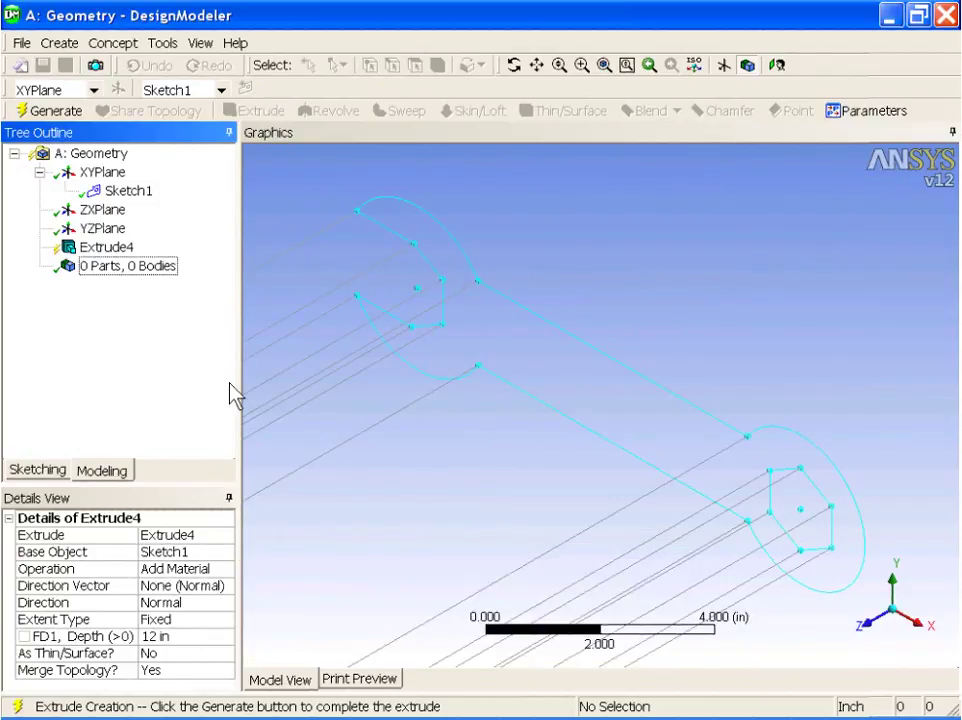
pyautogui.click(195, 637)
pyautogui.write('0.5')
pyautogui.press('Return')
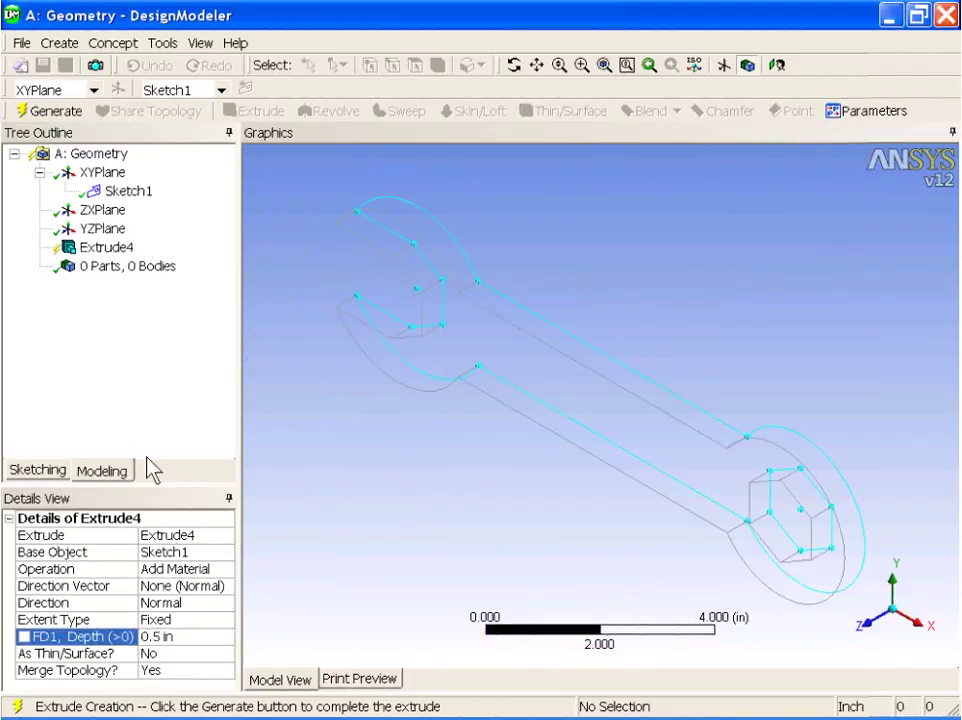
pyautogui.click(40, 112)
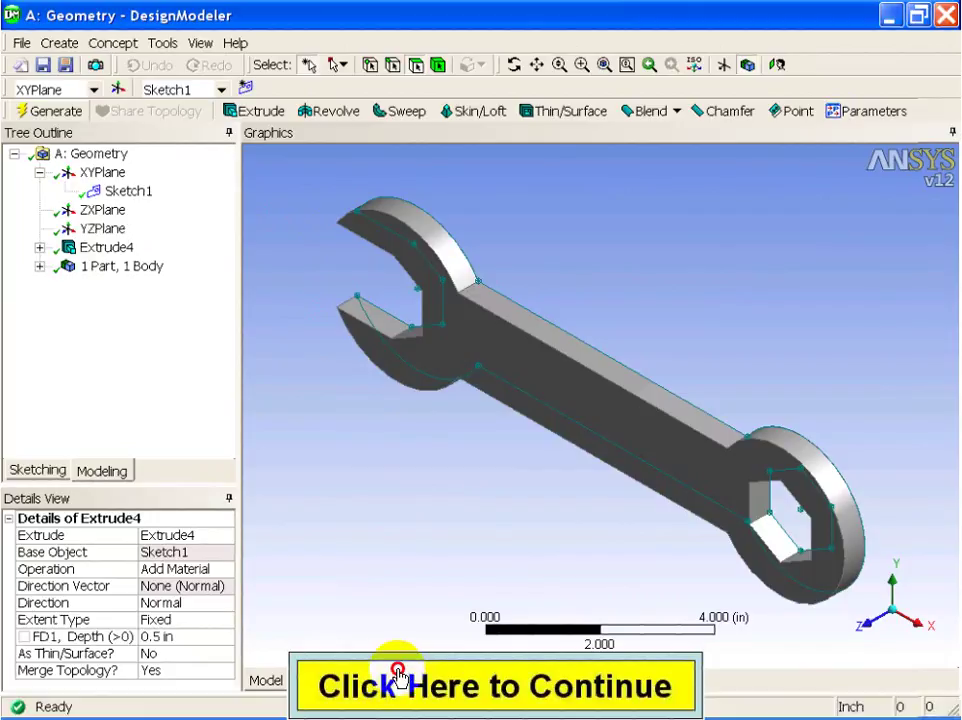
pyautogui.click(393, 680)
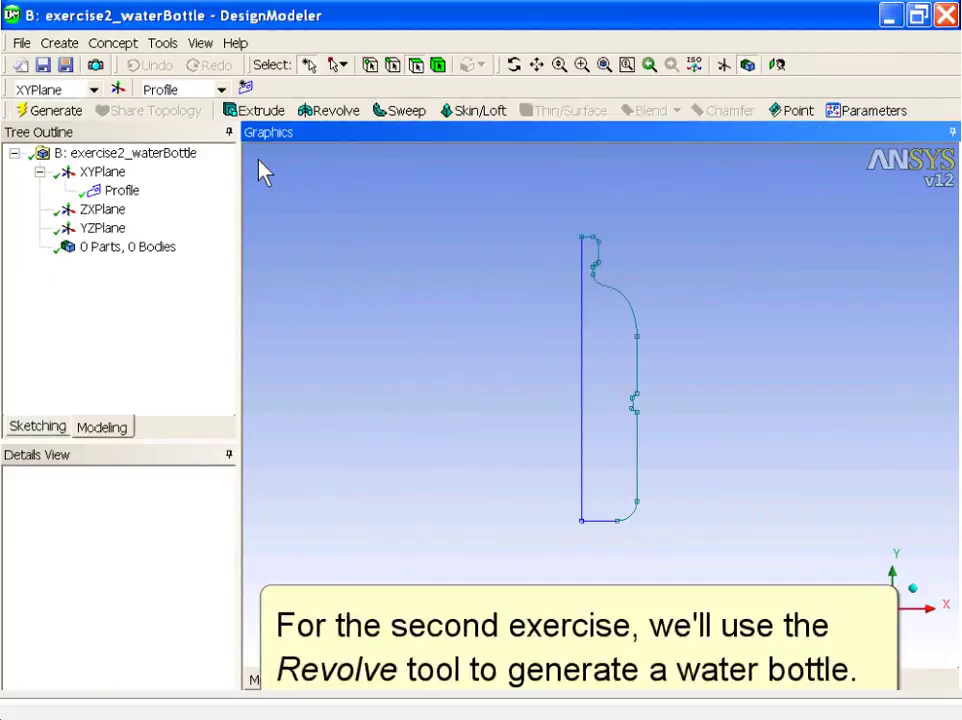
# Step: Revolve the bottle profile 360° about the vertical Y-axis line, view it isometrically, then continue to the duct
pyautogui.click(308, 117)
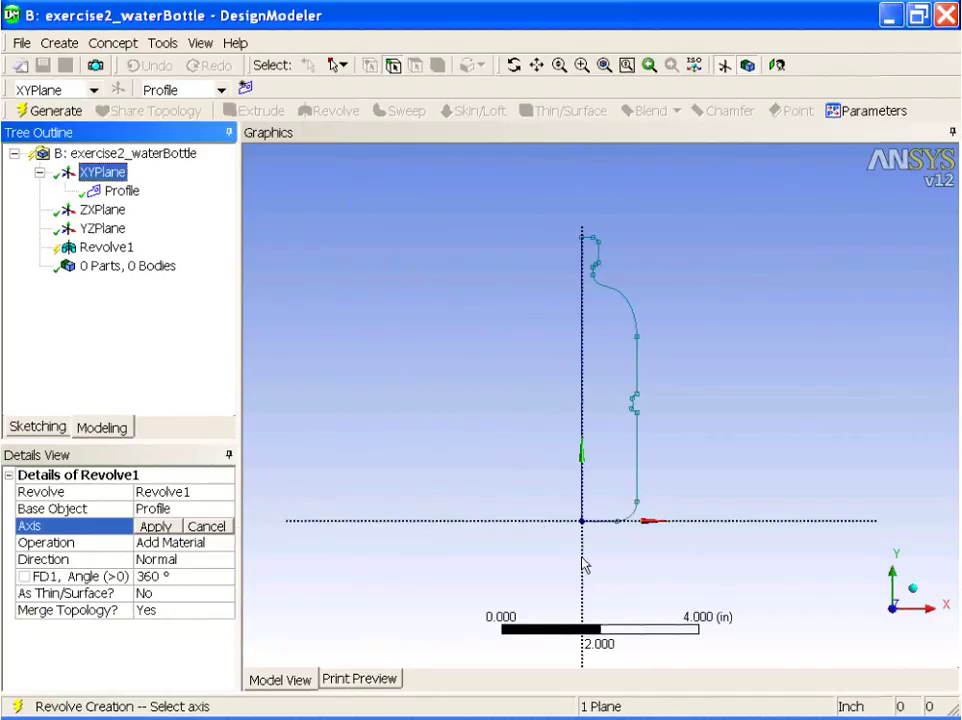
pyautogui.click(583, 562)
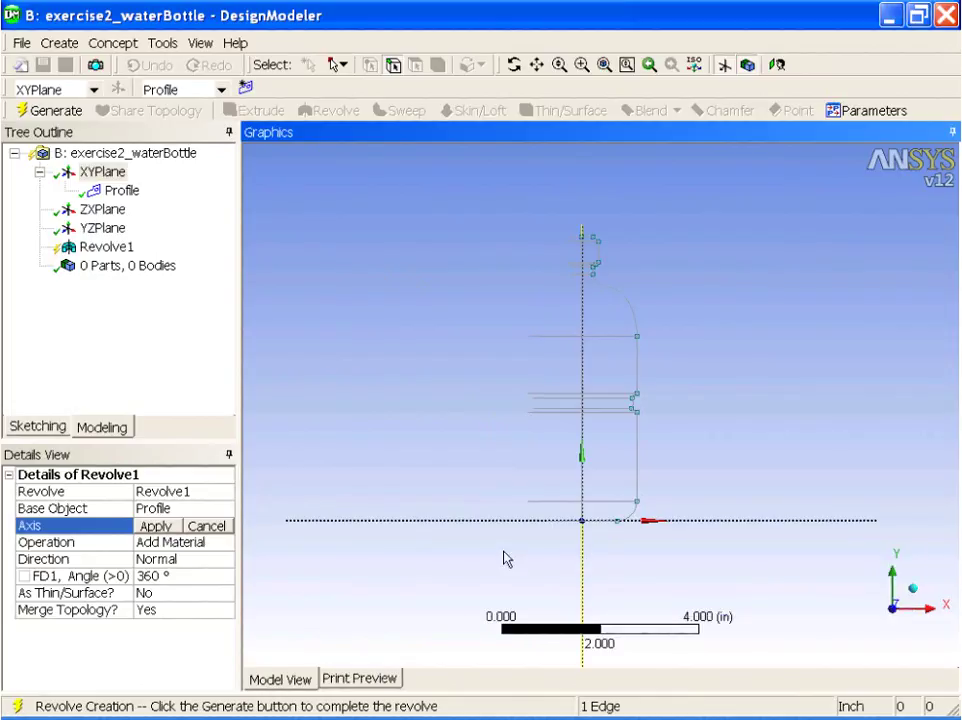
pyautogui.click(168, 530)
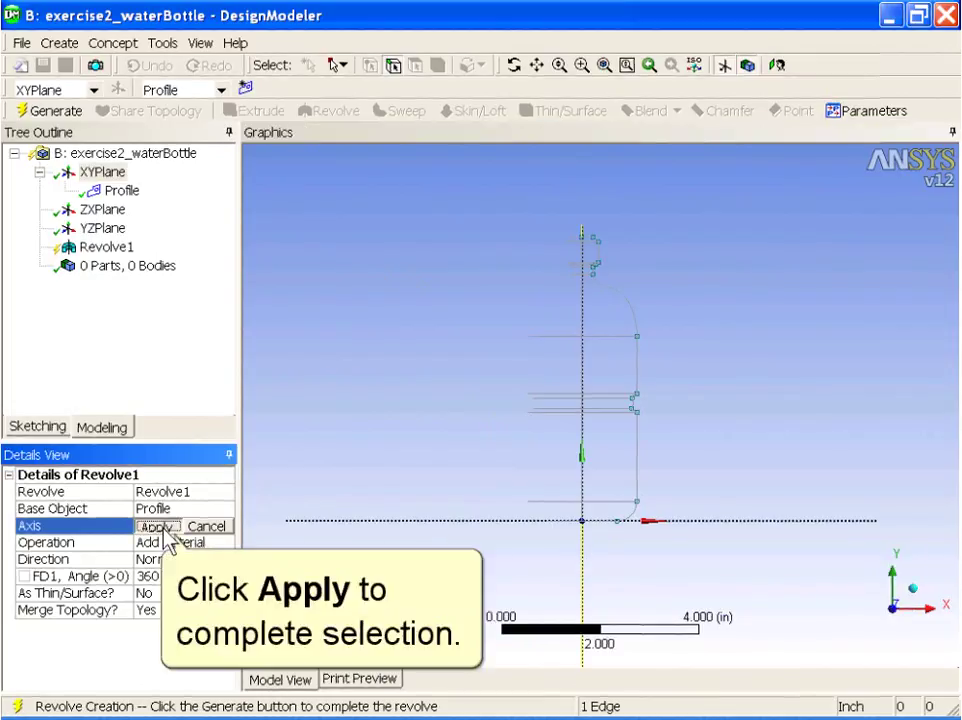
pyautogui.click(166, 529)
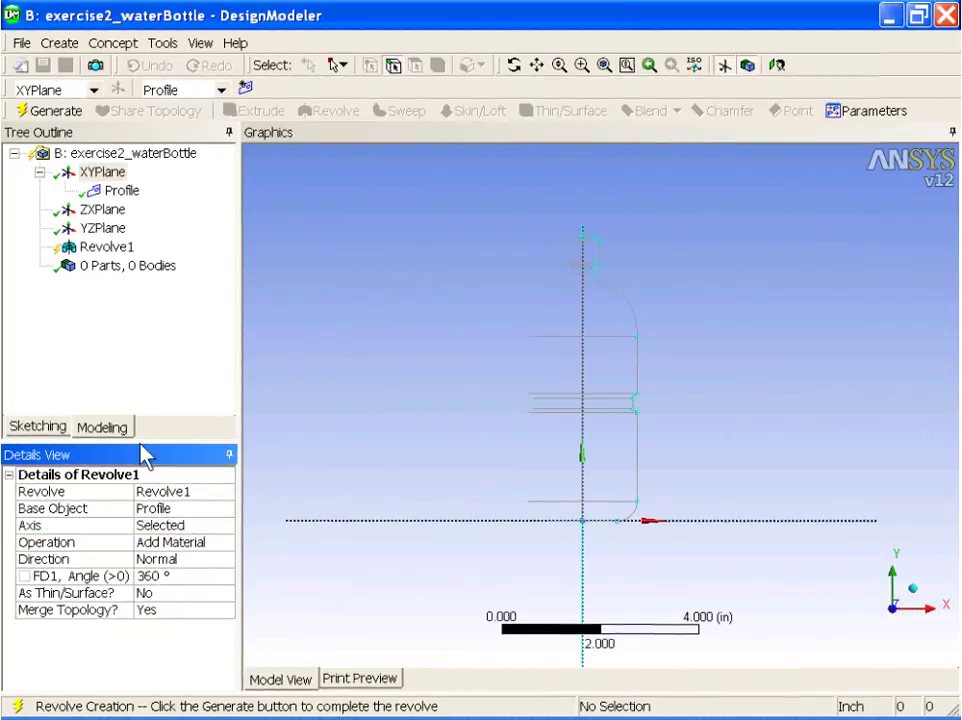
pyautogui.click(52, 112)
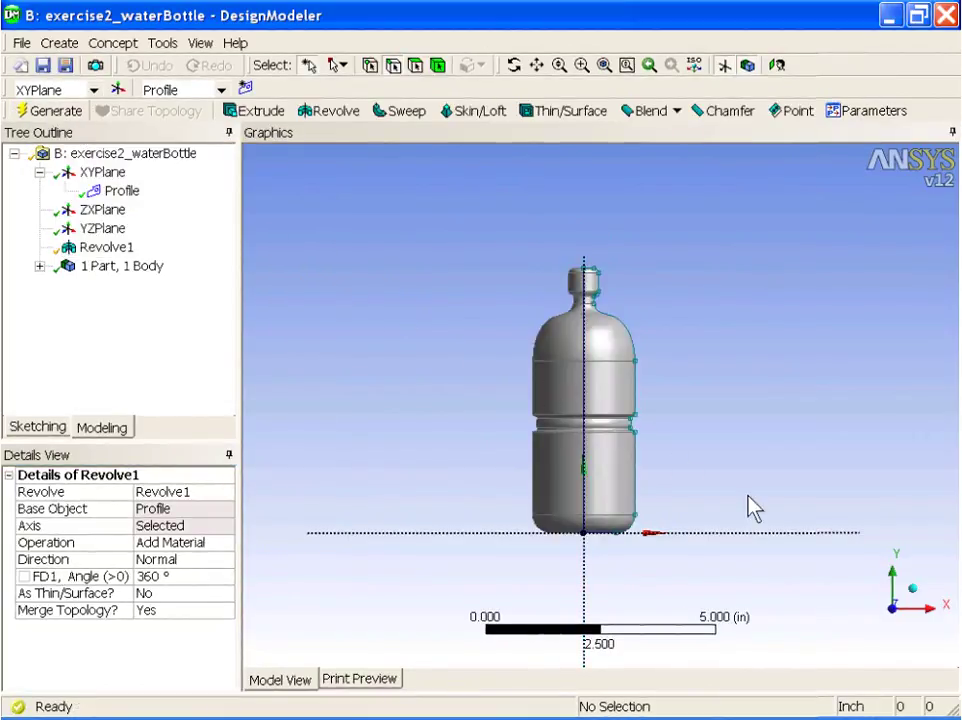
pyautogui.click(912, 588)
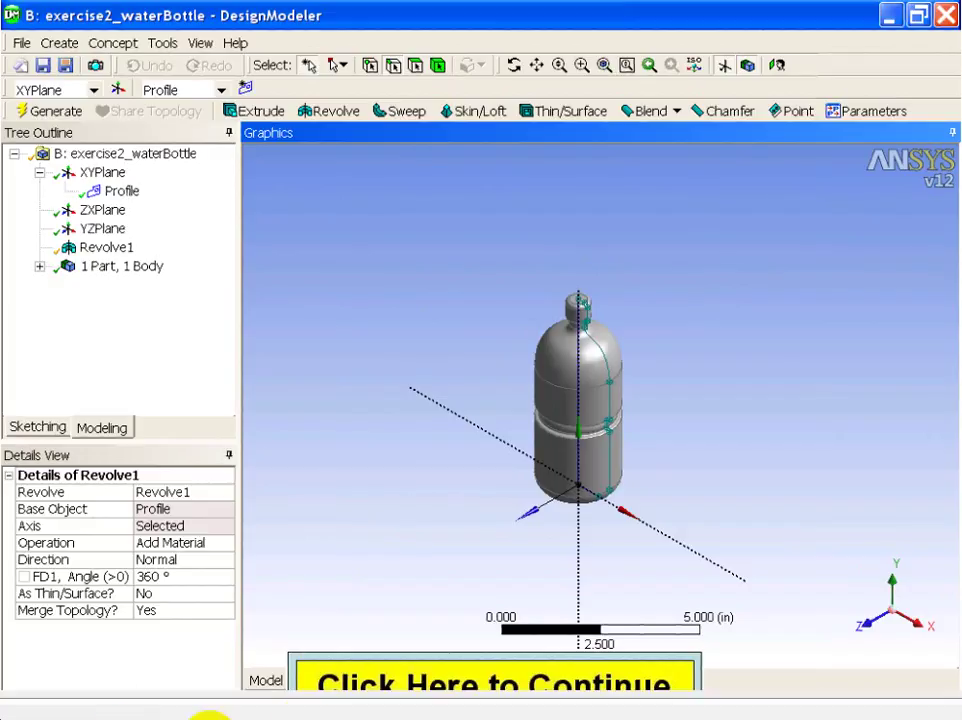
pyautogui.click(356, 680)
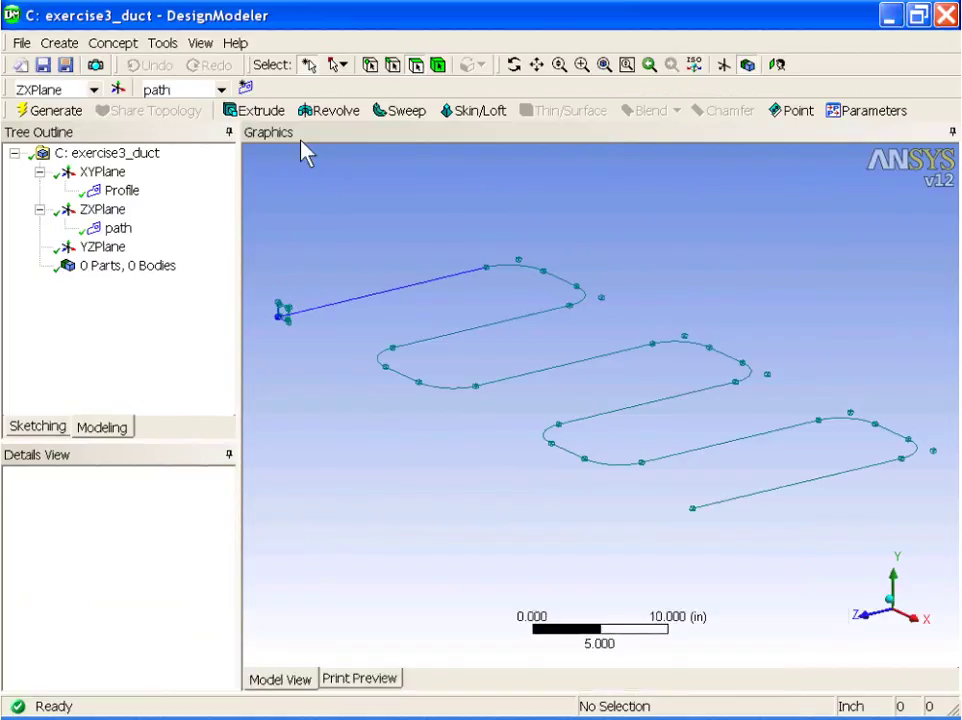
# Step: Sweep the Profile sketch along the 21-edge path sketch into a solid duct, then continue to the spring exercise
pyautogui.click(388, 118)
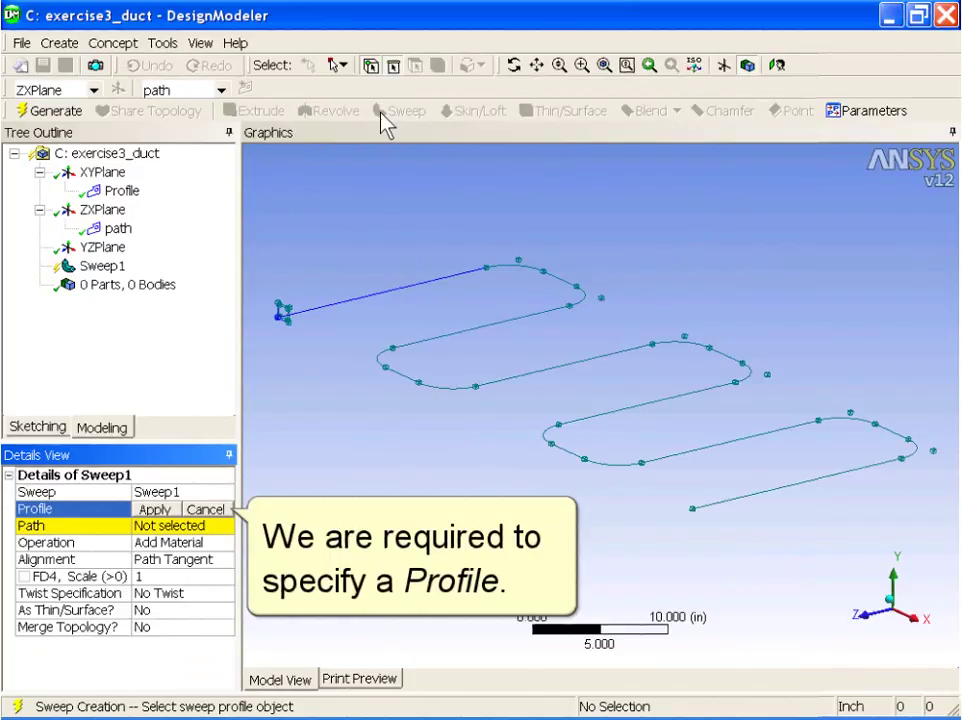
pyautogui.click(124, 192)
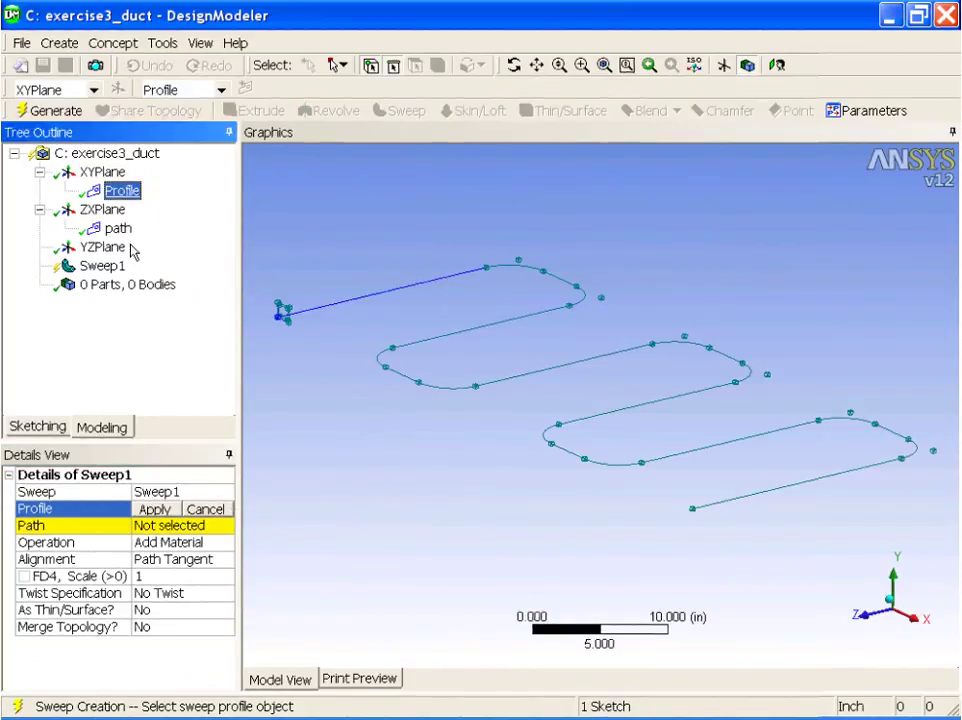
pyautogui.click(158, 510)
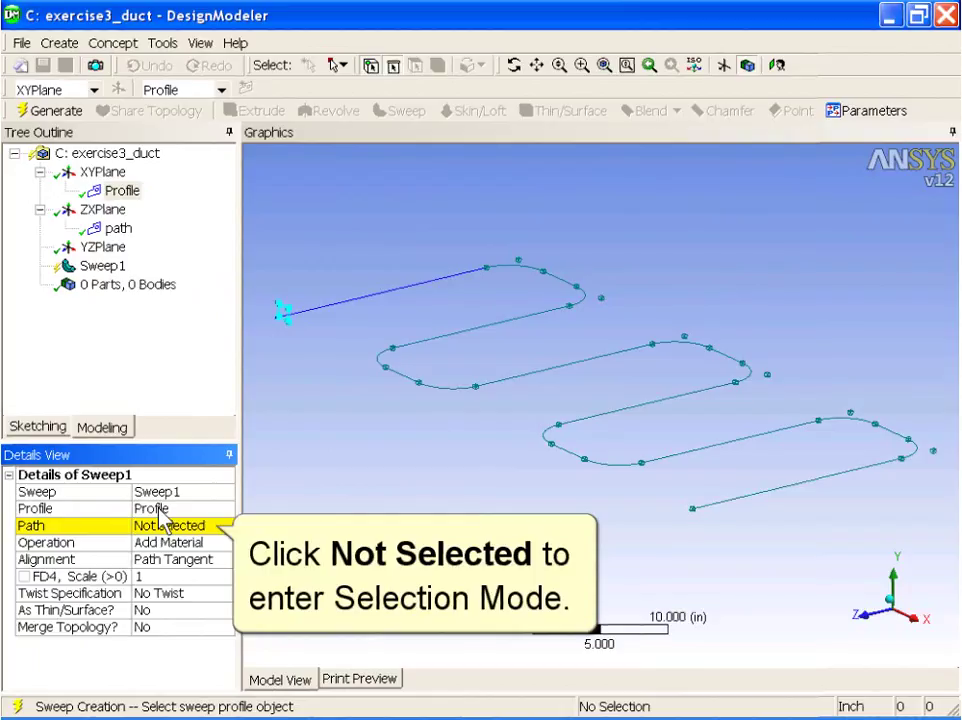
pyautogui.click(158, 522)
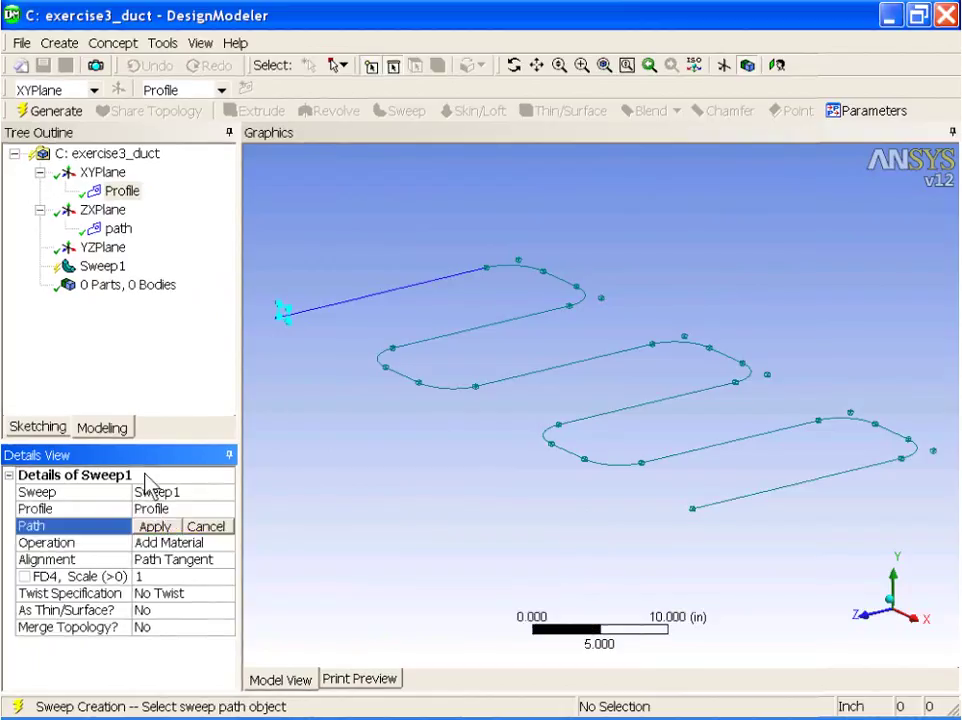
pyautogui.click(118, 229)
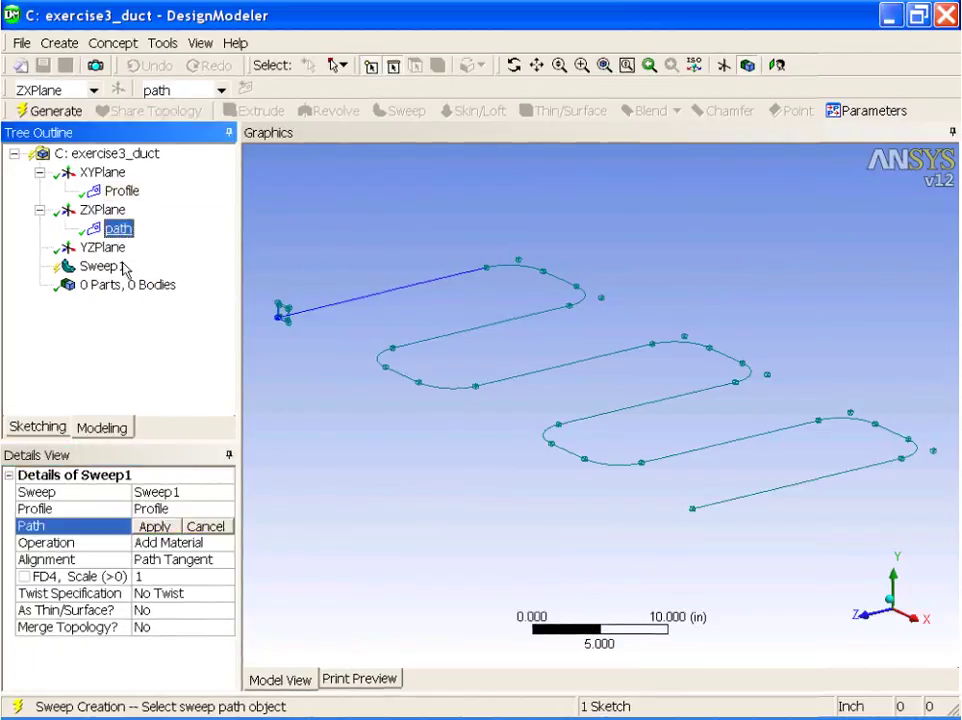
pyautogui.click(155, 526)
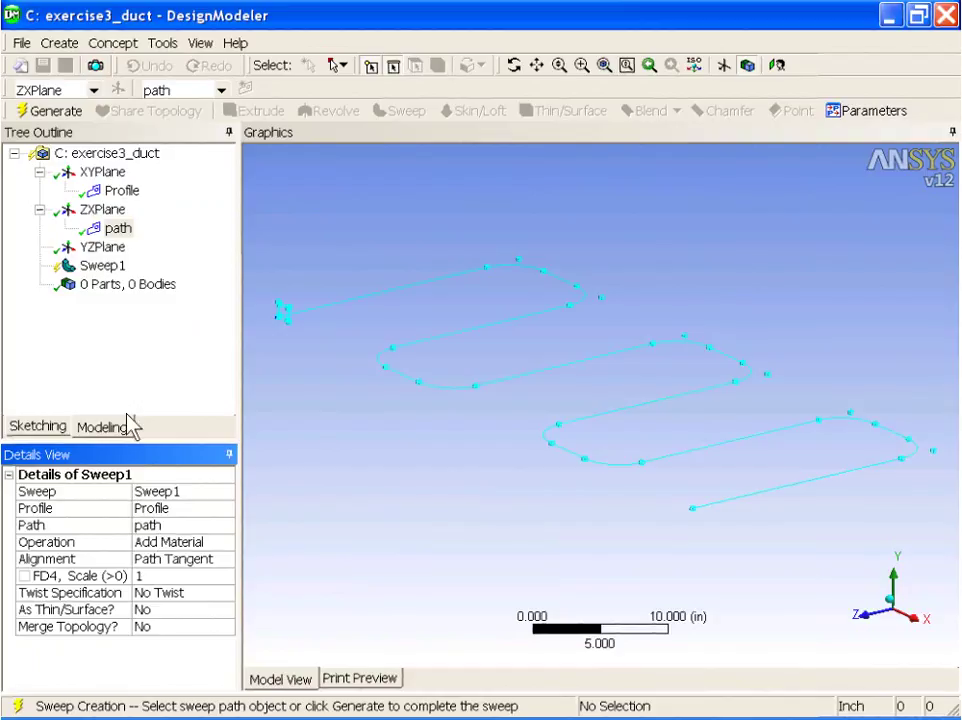
pyautogui.click(46, 114)
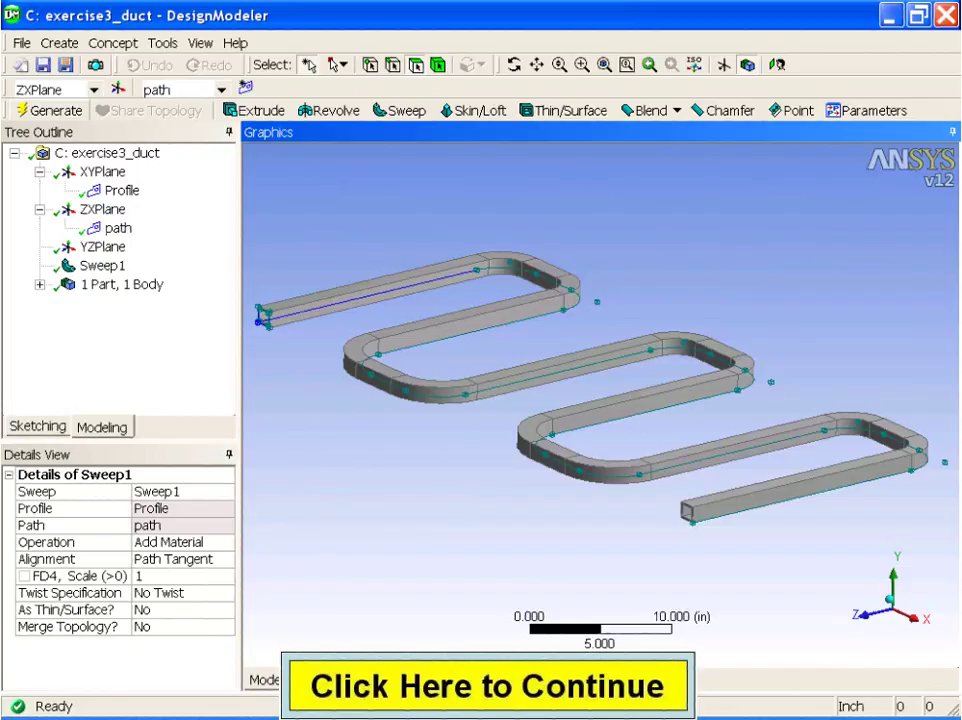
pyautogui.click(372, 688)
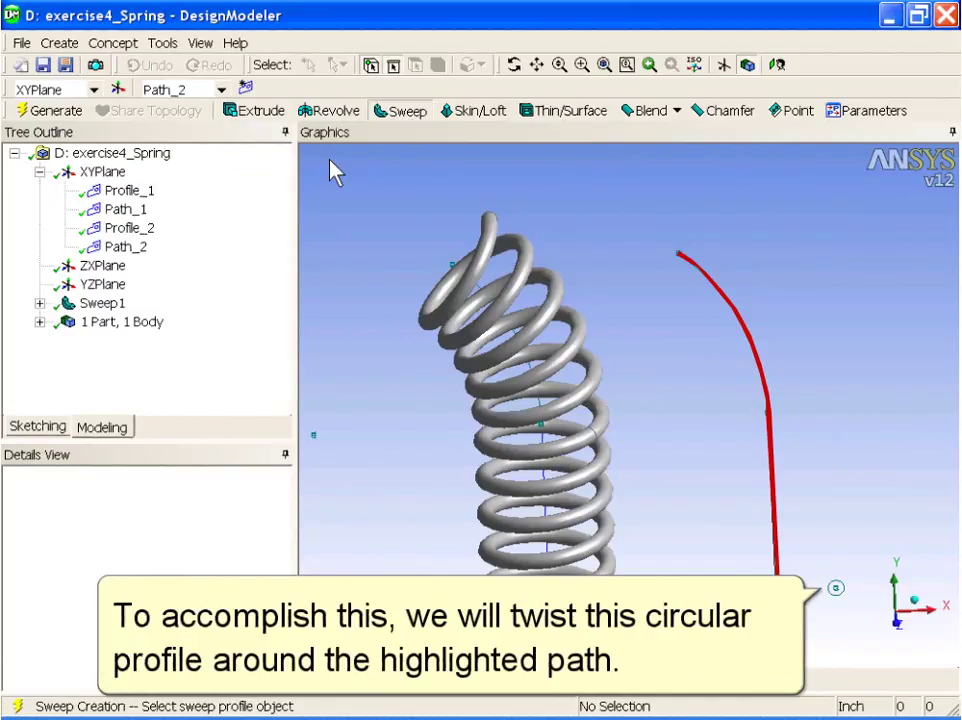
# Step: Start Sweep4 with Profile_2 as its cross-section and Path_2 as its path
pyautogui.click(405, 112)
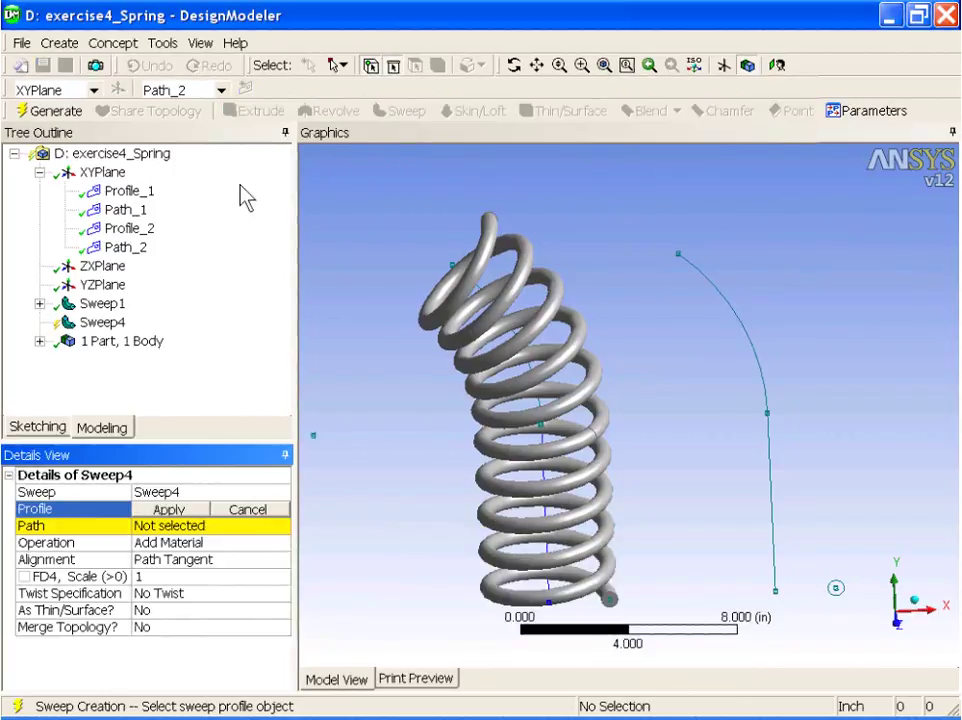
pyautogui.click(140, 230)
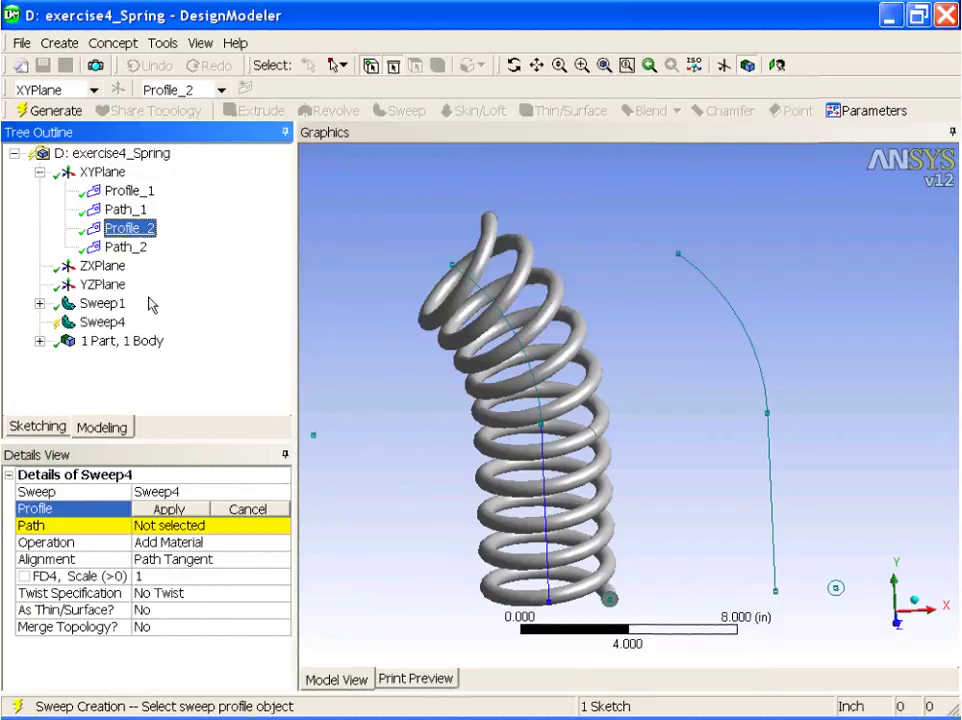
pyautogui.click(170, 510)
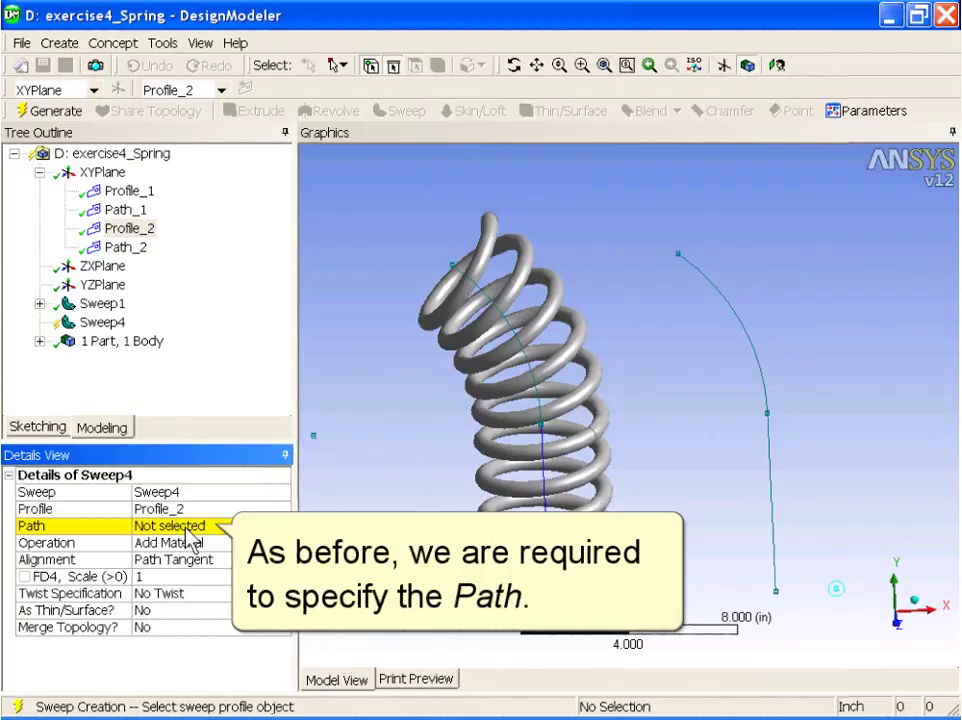
pyautogui.click(186, 528)
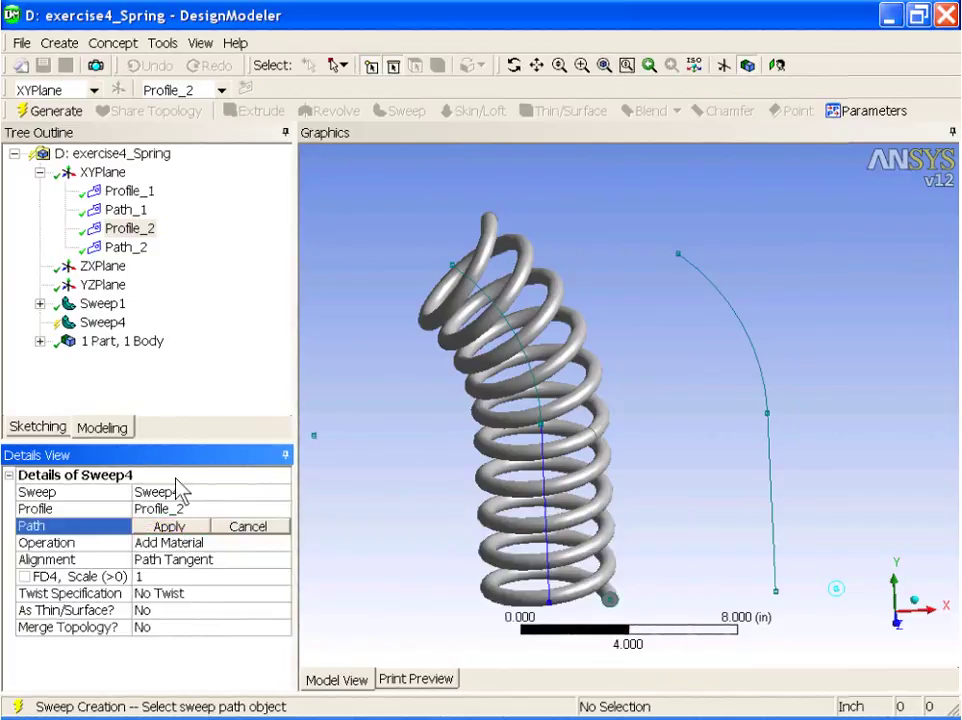
pyautogui.click(139, 254)
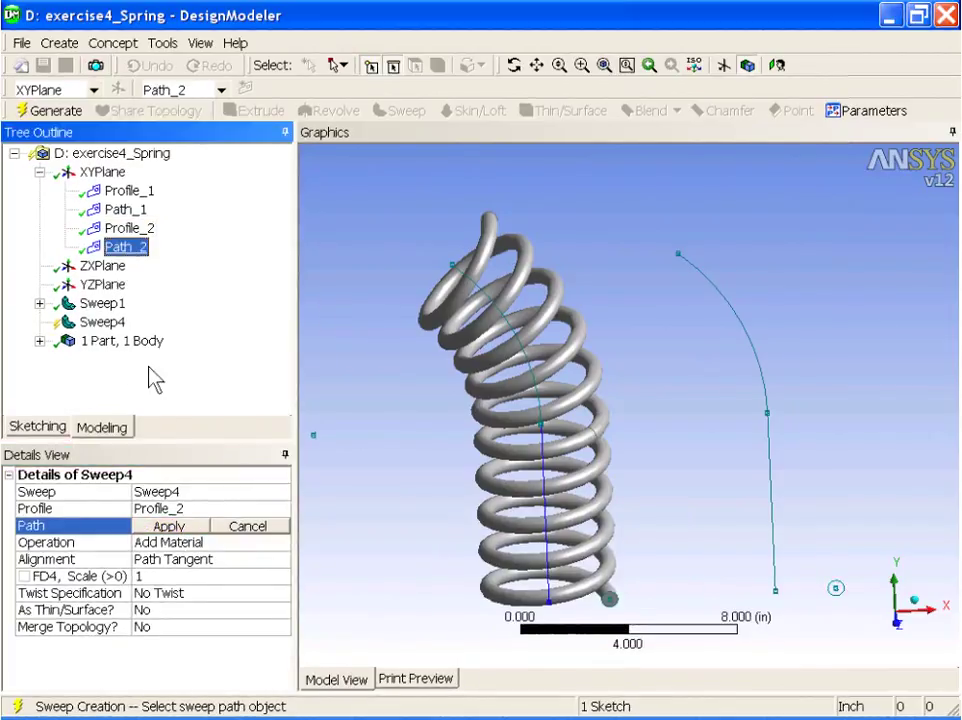
pyautogui.click(166, 526)
# Step: Set Sweep4's twist to 10 turns, generate the second spring, and tick FD5 as a parameter
pyautogui.click(187, 594)
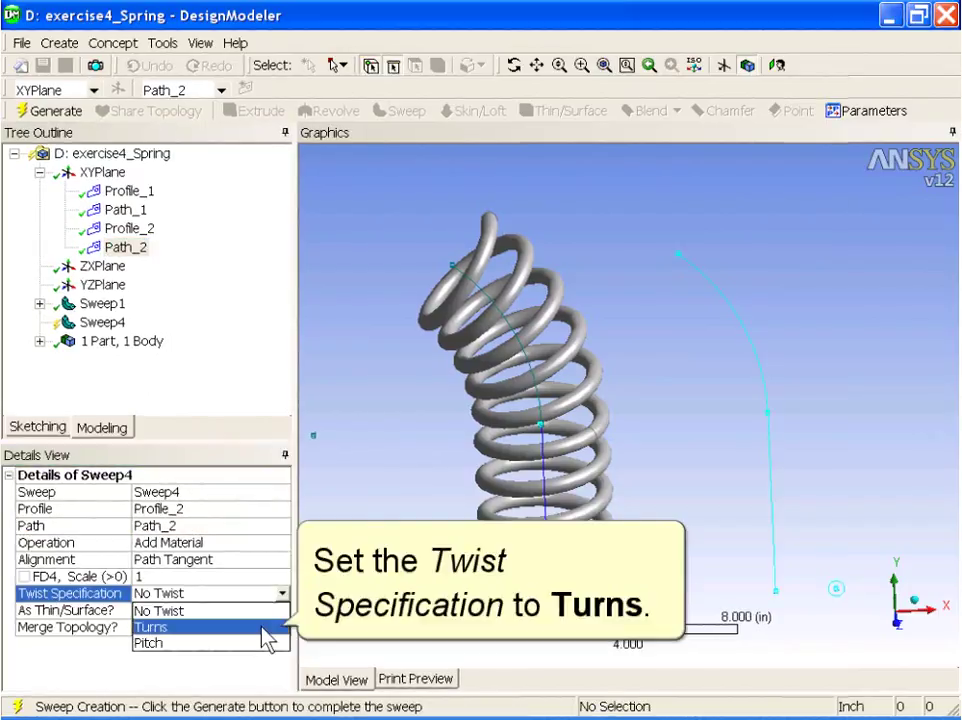
pyautogui.click(266, 628)
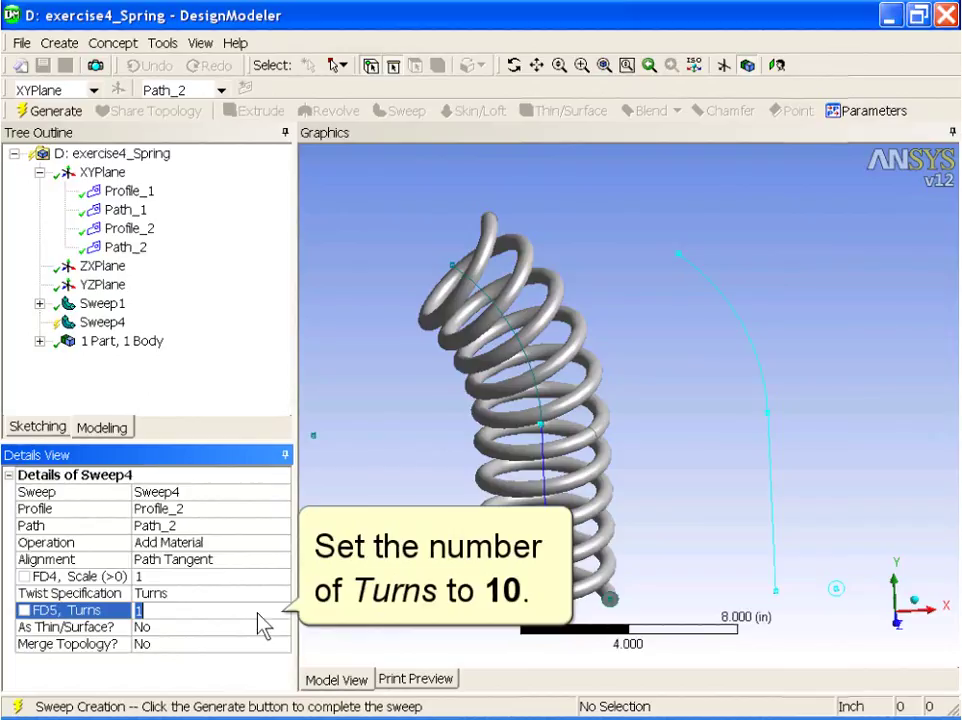
pyautogui.write('10')
pyautogui.press('Return')
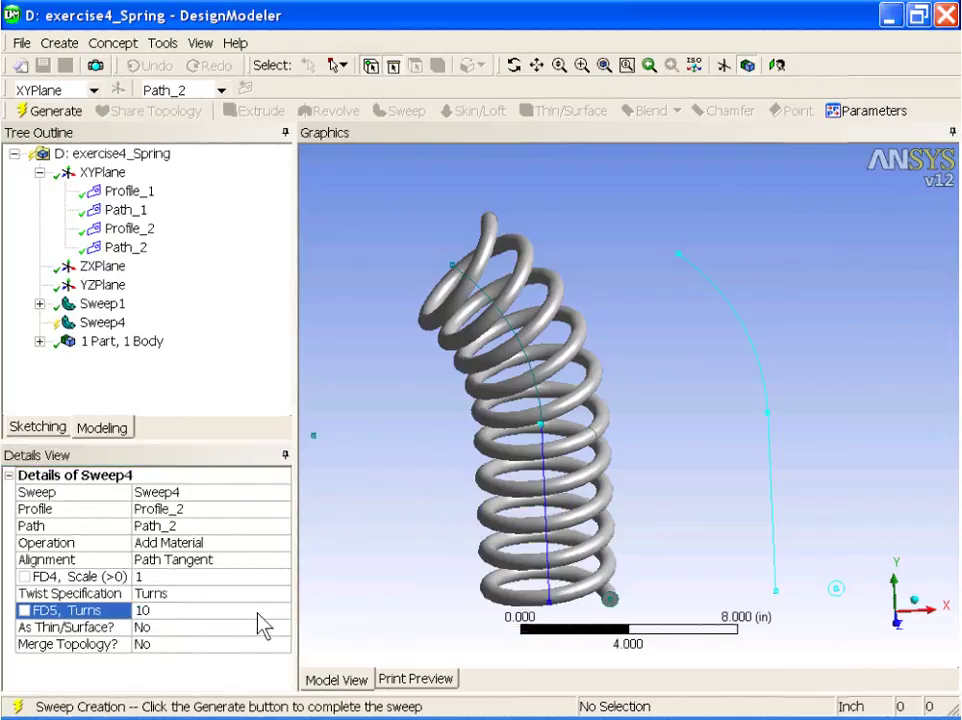
pyautogui.click(57, 111)
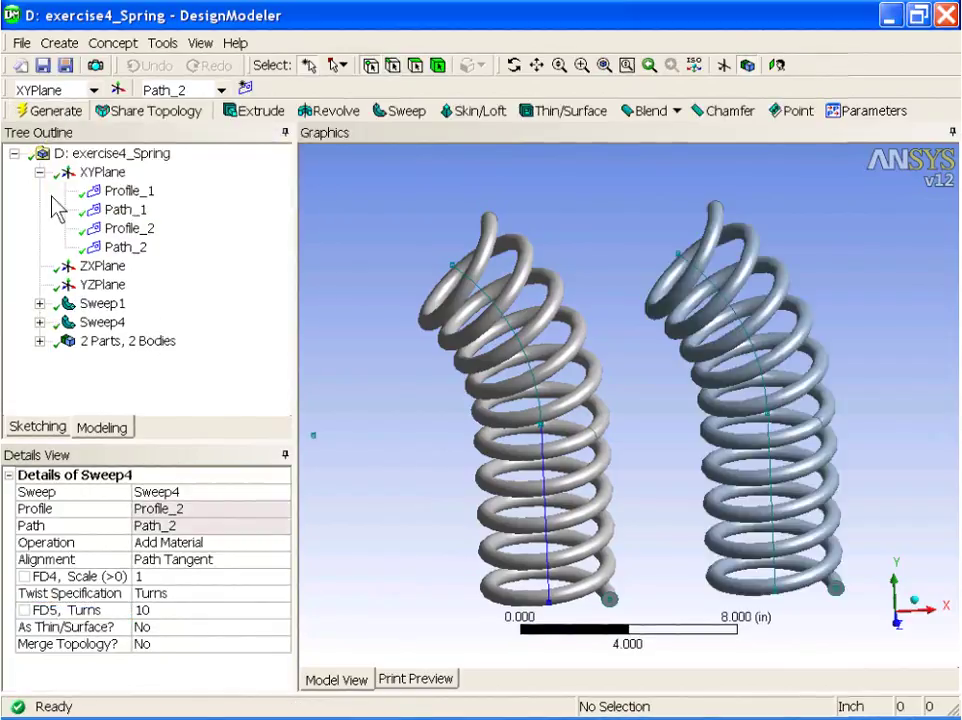
pyautogui.click(23, 610)
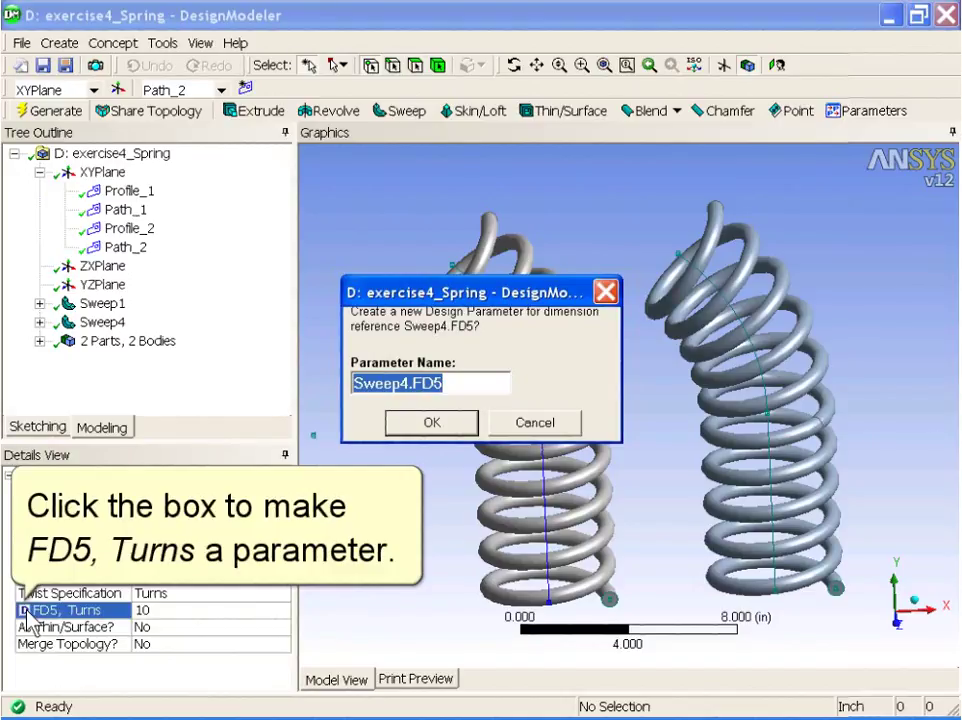
# Step: Name the FD5 turn-count parameter 'Turns' and confirm it
pyautogui.write('Turns')
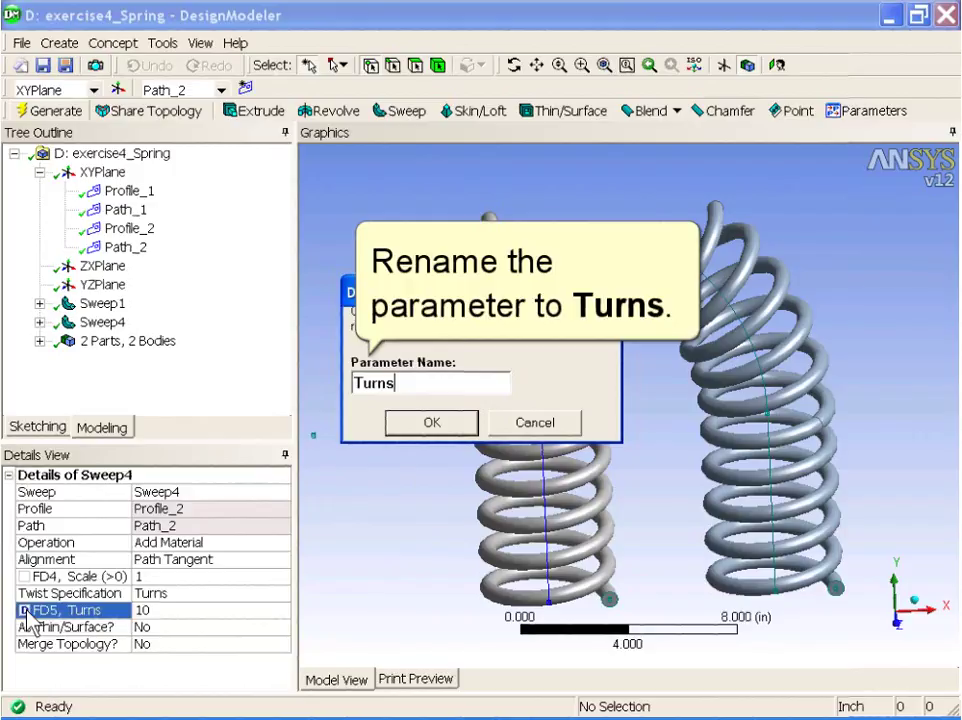
pyautogui.click(429, 426)
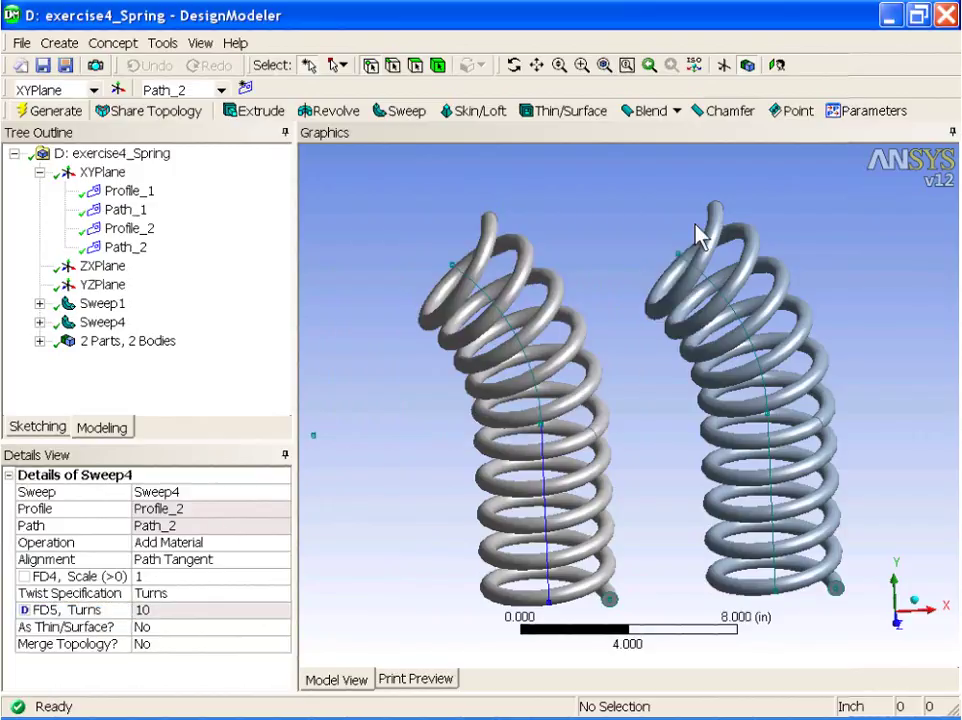
# Step: Change the Turns parameter to 5, regenerate the springs, and continue to the boat hull exercise
pyautogui.click(855, 113)
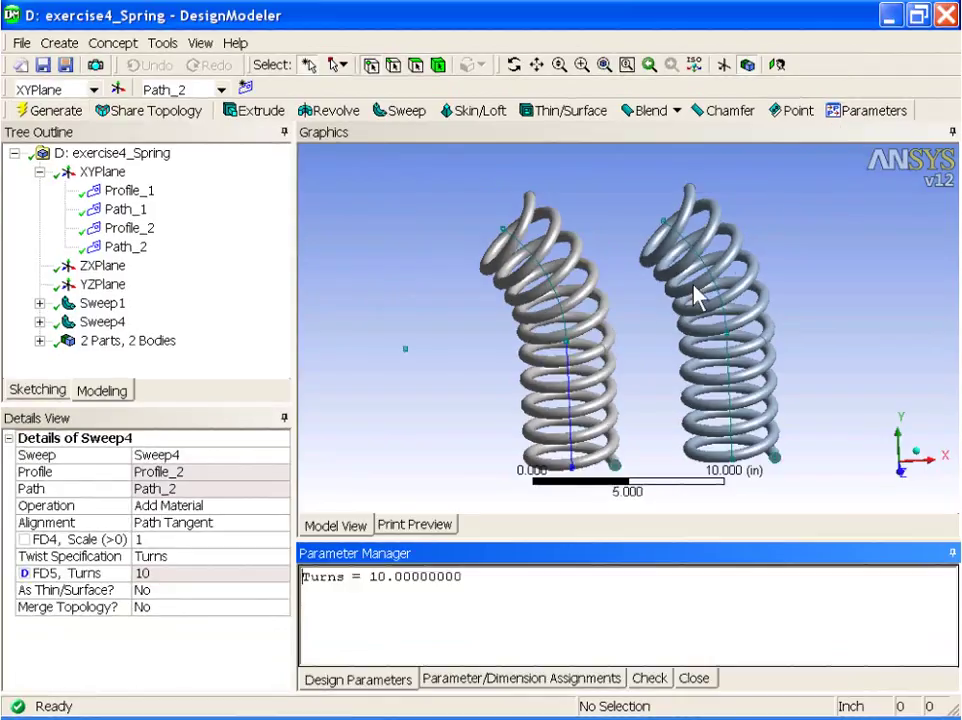
pyautogui.doubleClick(380, 580)
pyautogui.write('5')
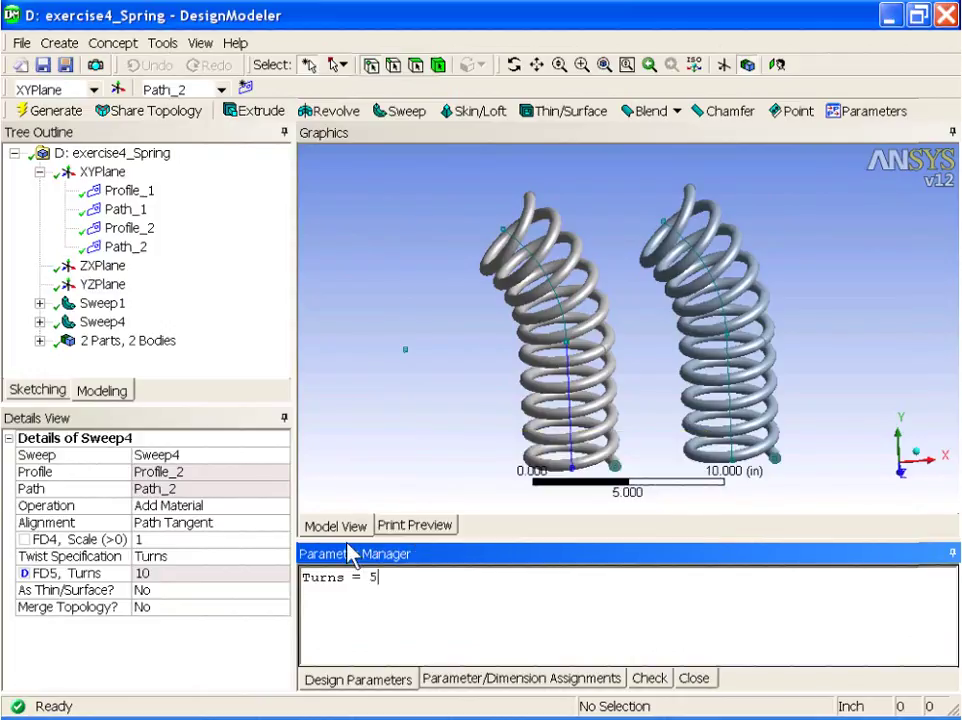
pyautogui.click(61, 114)
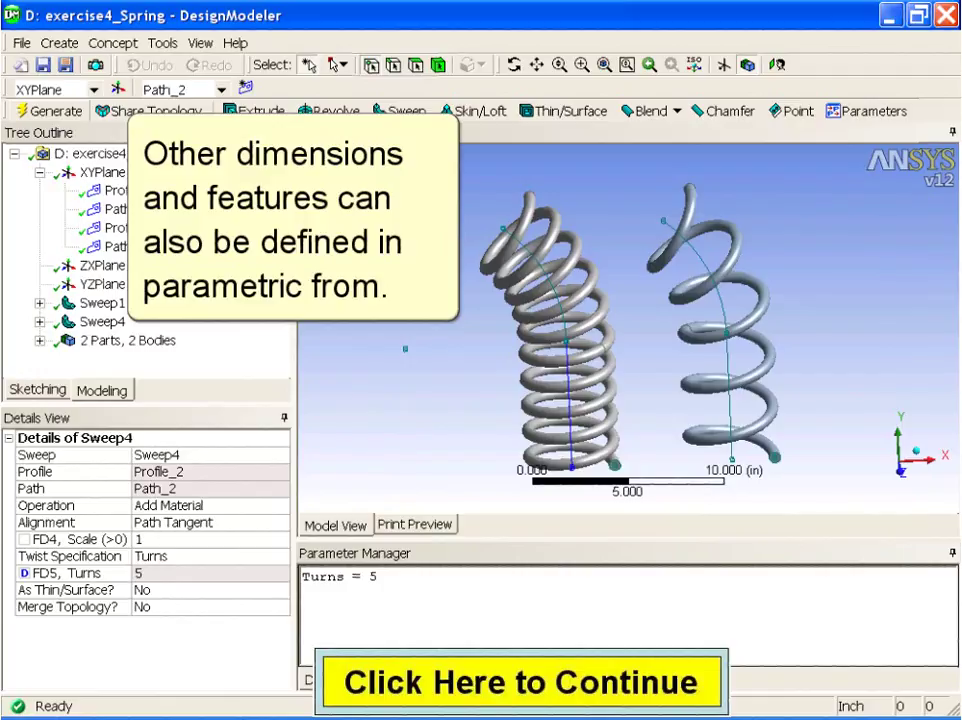
pyautogui.click(641, 681)
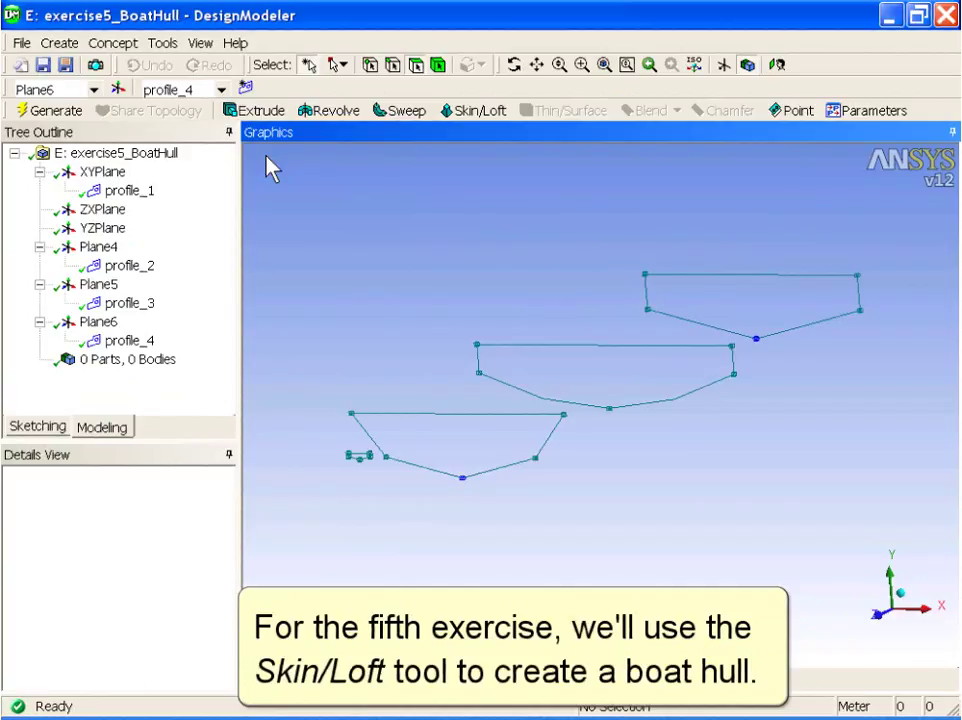
# Step: Create loft Skin2 using profile_1, profile_2, profile_3 and profile_4 as its profiles
pyautogui.click(480, 112)
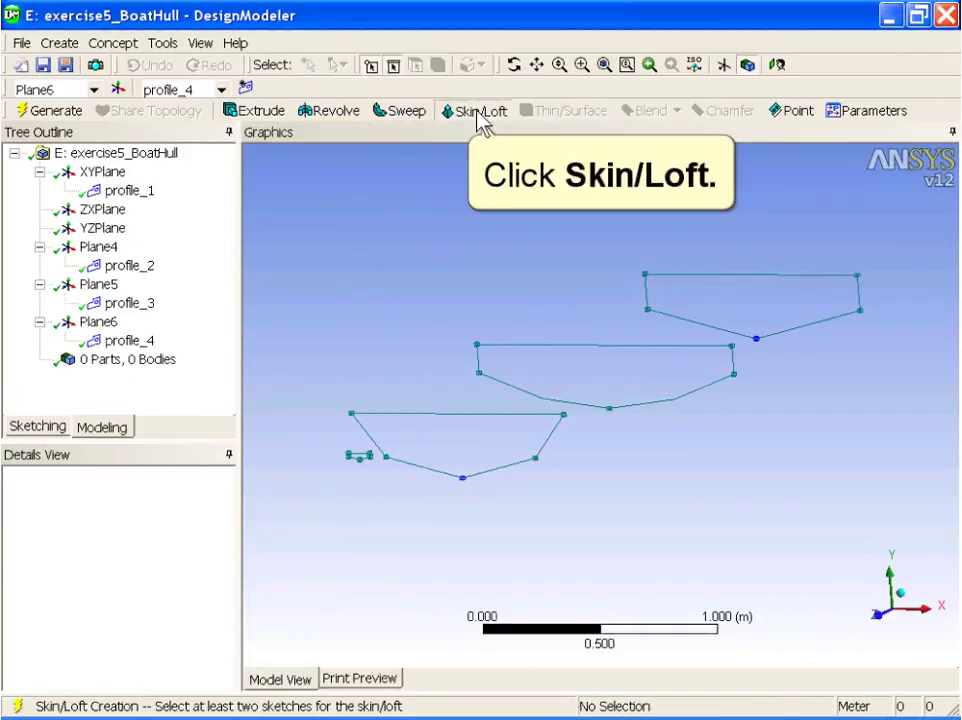
pyautogui.click(480, 113)
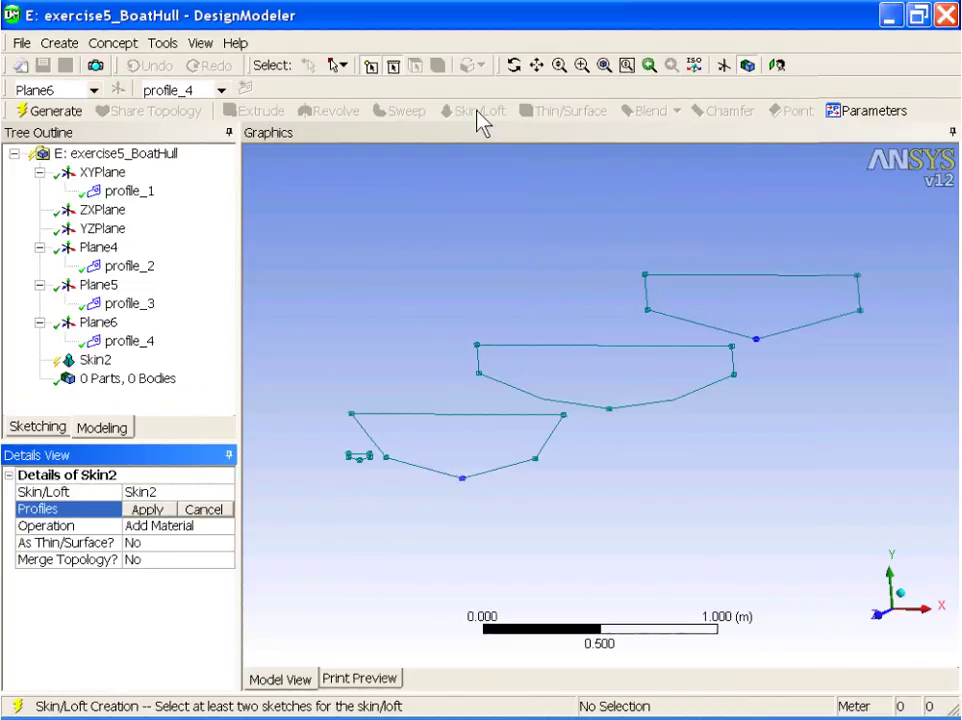
pyautogui.click(128, 192)
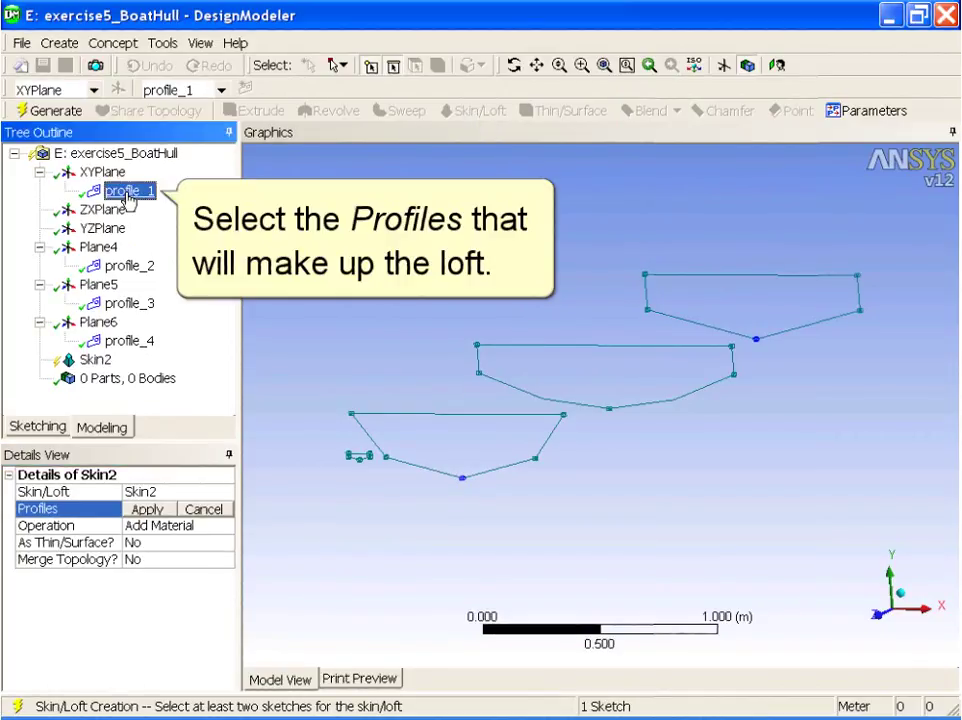
pyautogui.keyDown('ctrl'); pyautogui.click(124, 268); pyautogui.keyUp('ctrl')
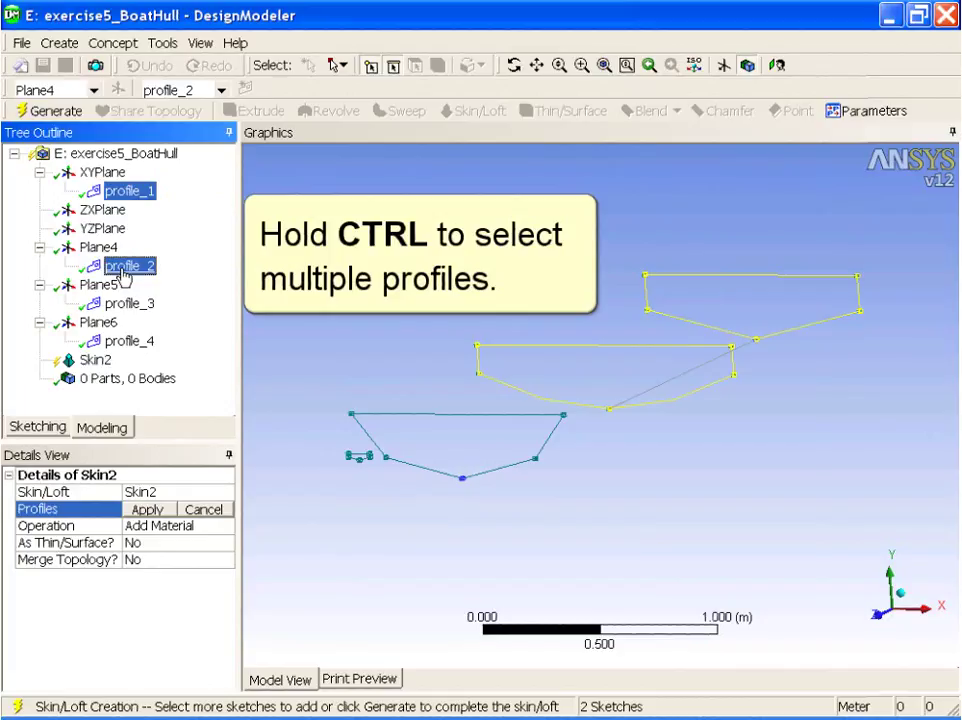
pyautogui.keyDown('ctrl'); pyautogui.click(124, 305); pyautogui.keyUp('ctrl')
pyautogui.keyDown('ctrl'); pyautogui.click(125, 343); pyautogui.keyUp('ctrl')
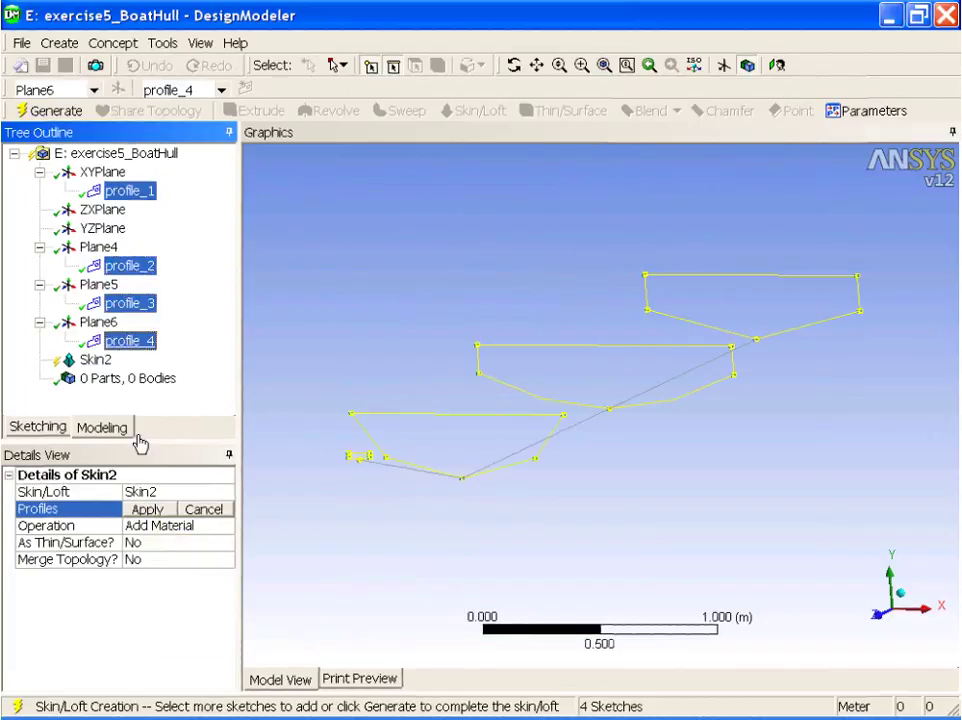
pyautogui.click(146, 511)
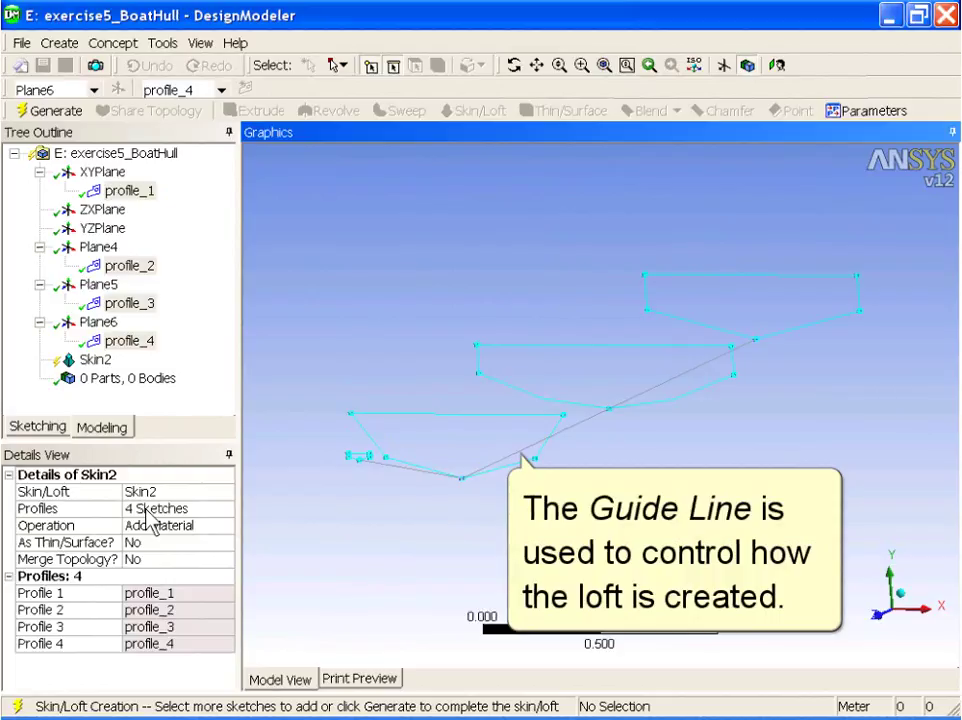
# Step: Fix the loft guide line through each profile's top-left corner and generate the solid hull
pyautogui.rightClick(299, 457)
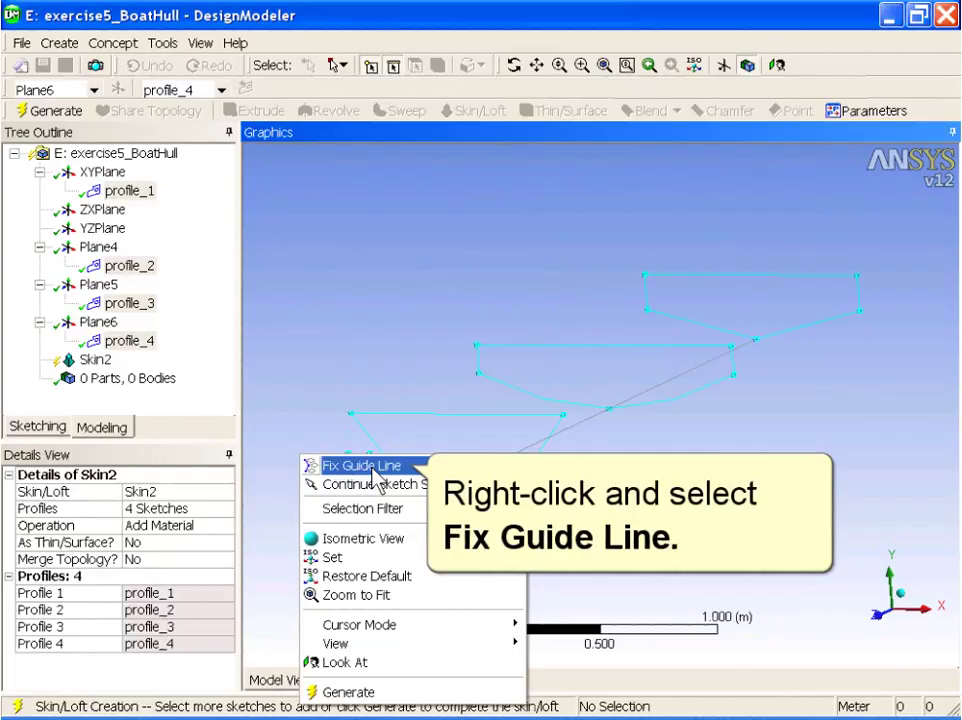
pyautogui.click(372, 468)
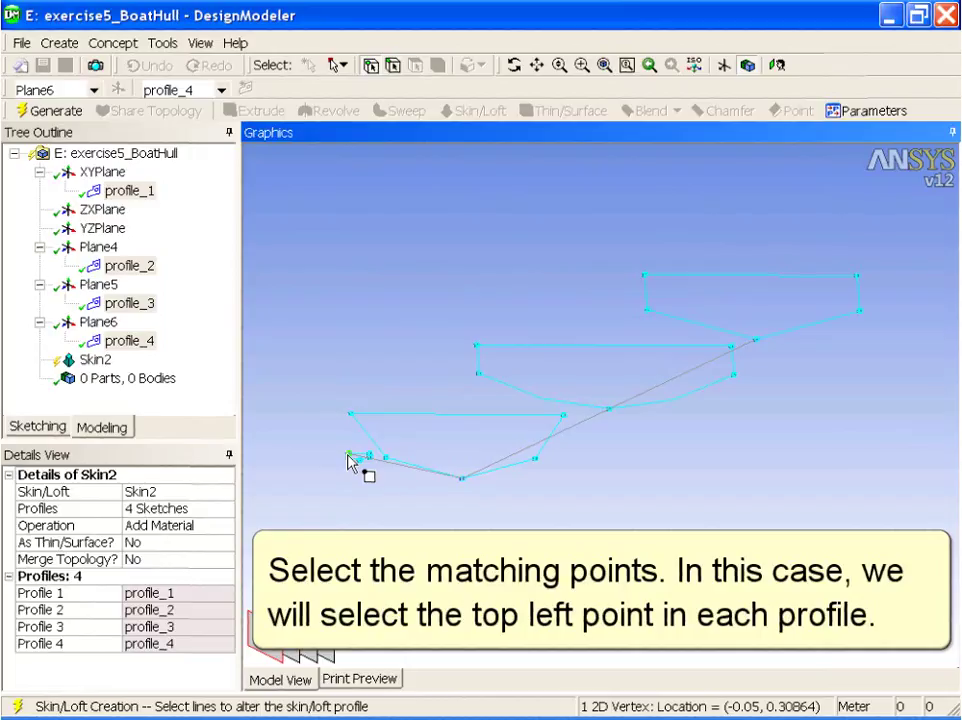
pyautogui.click(350, 413)
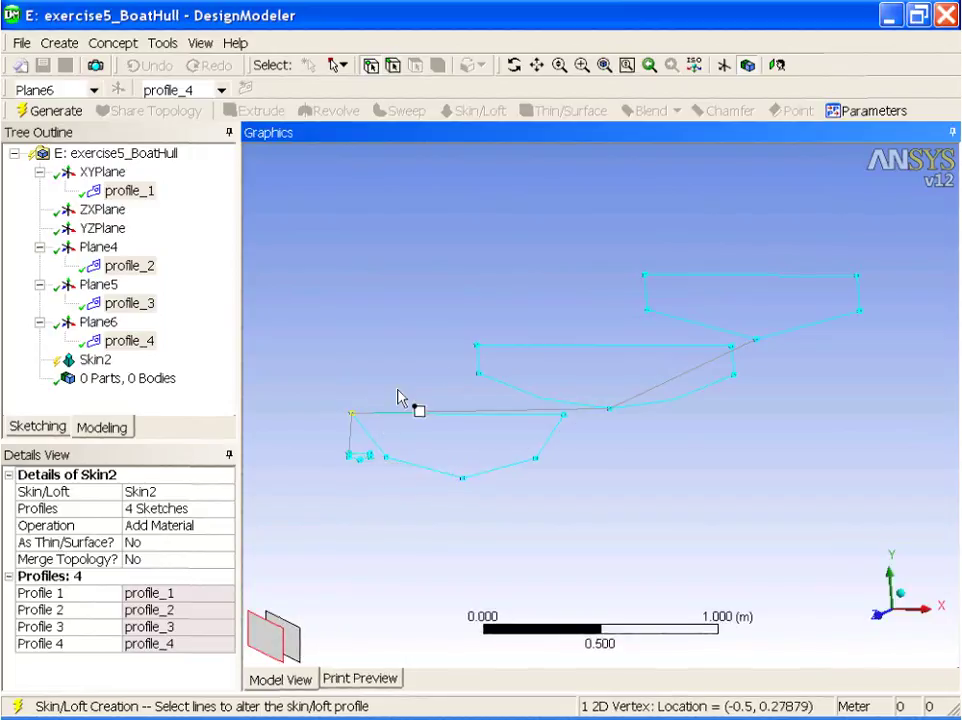
pyautogui.click(477, 345)
pyautogui.click(645, 274)
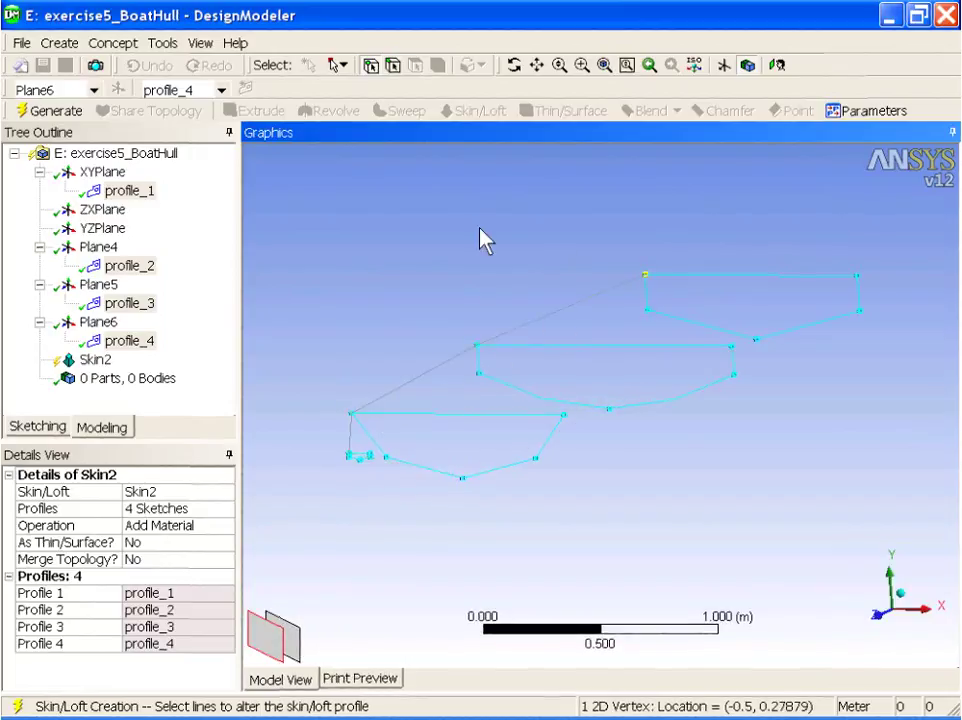
pyautogui.click(42, 111)
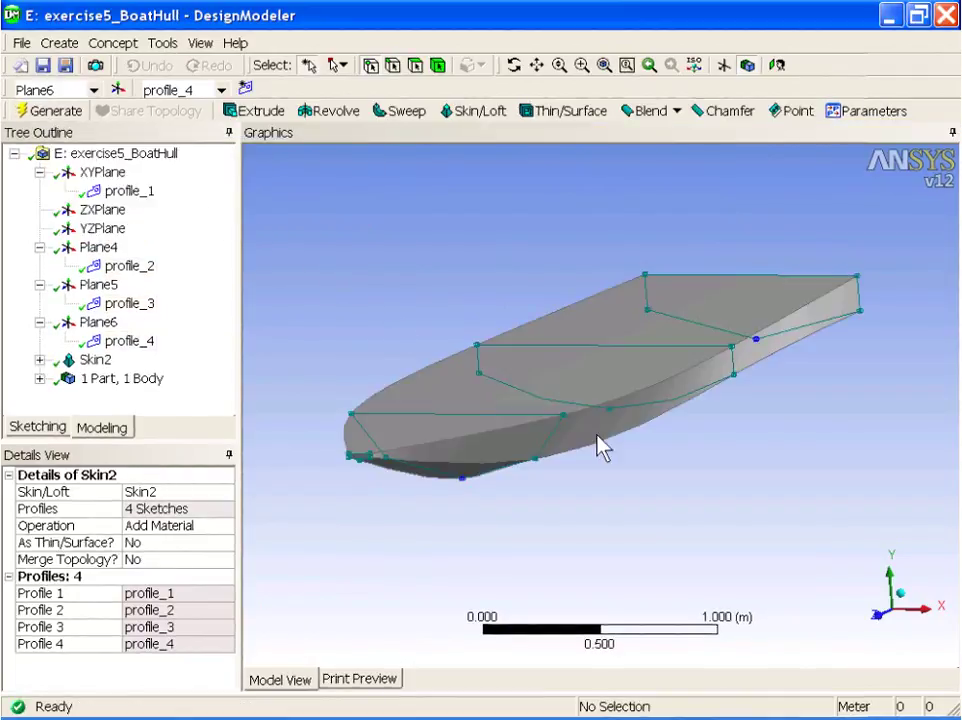
# Step: Start a Thin/Surface feature on the hull with selection type Faces to Remove
pyautogui.click(900, 594)
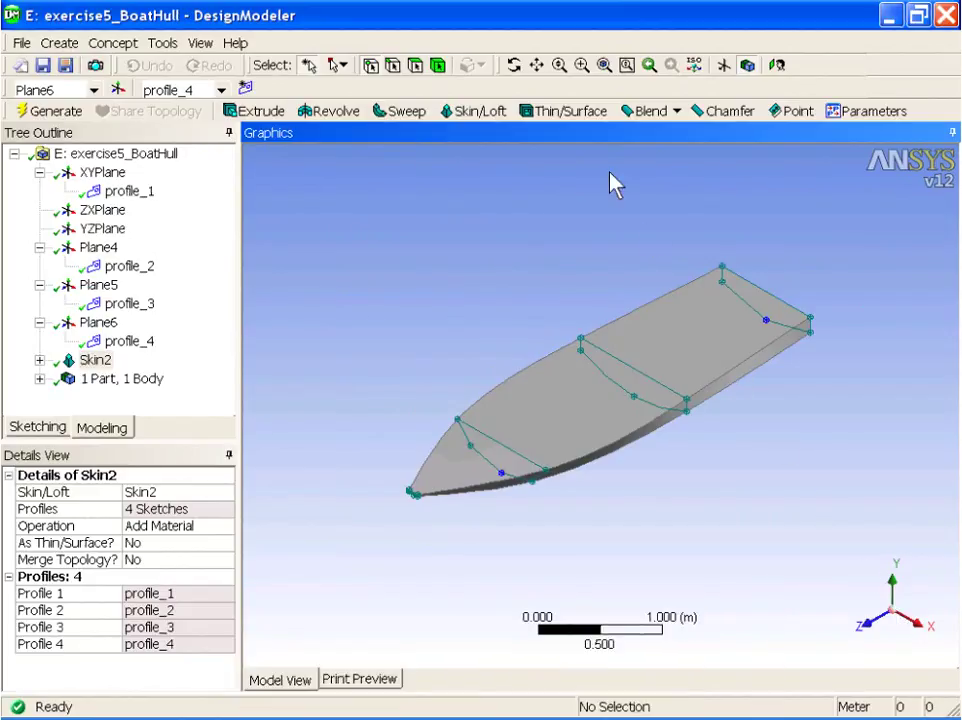
pyautogui.click(570, 112)
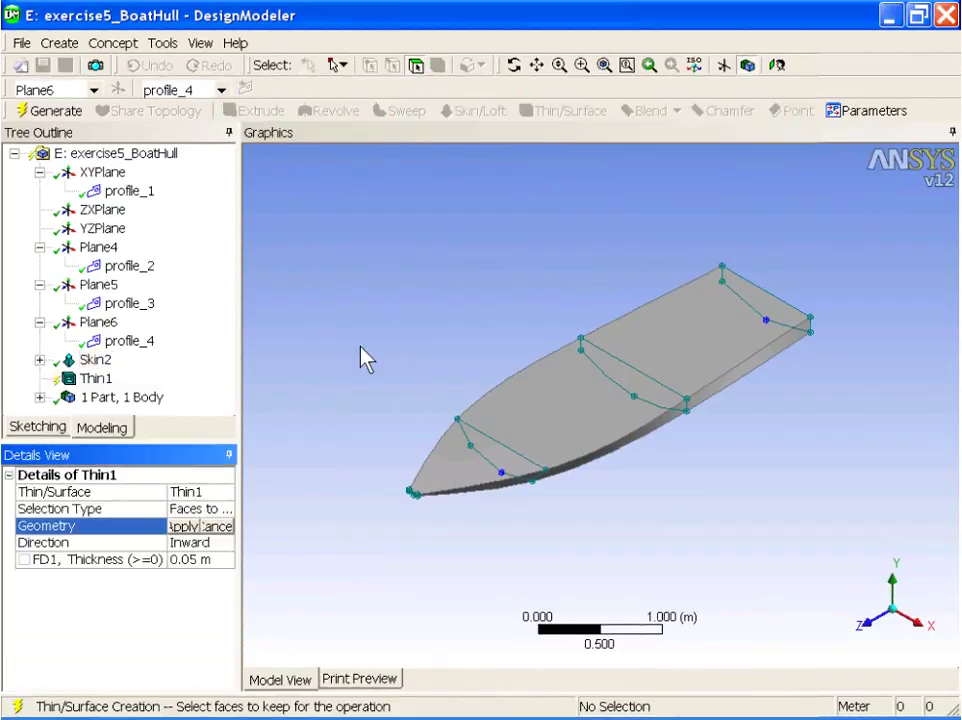
pyautogui.click(219, 510)
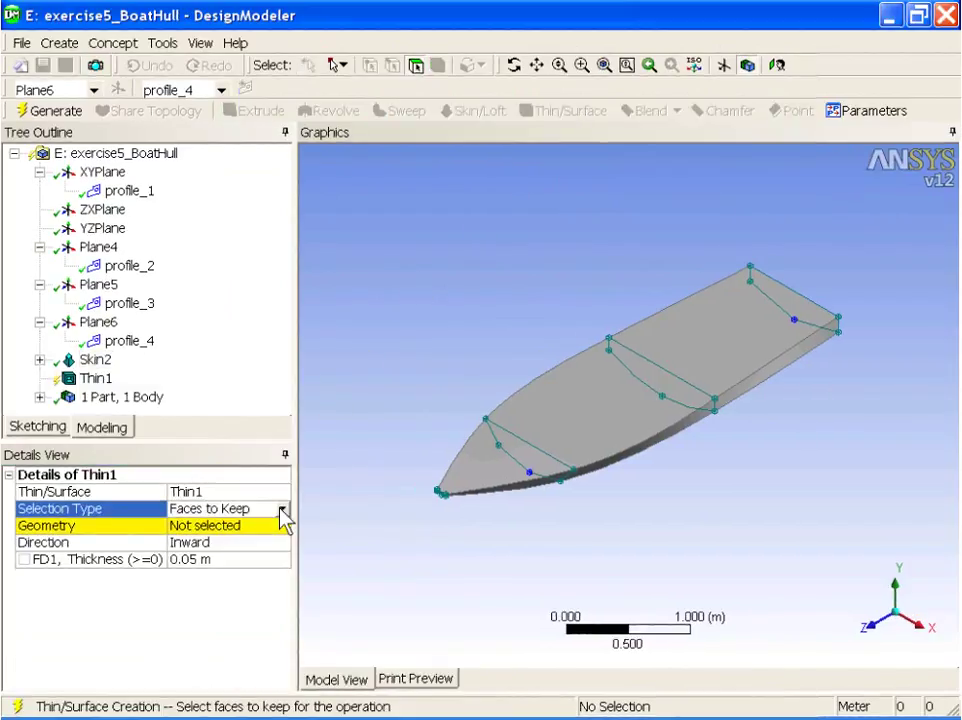
pyautogui.click(282, 509)
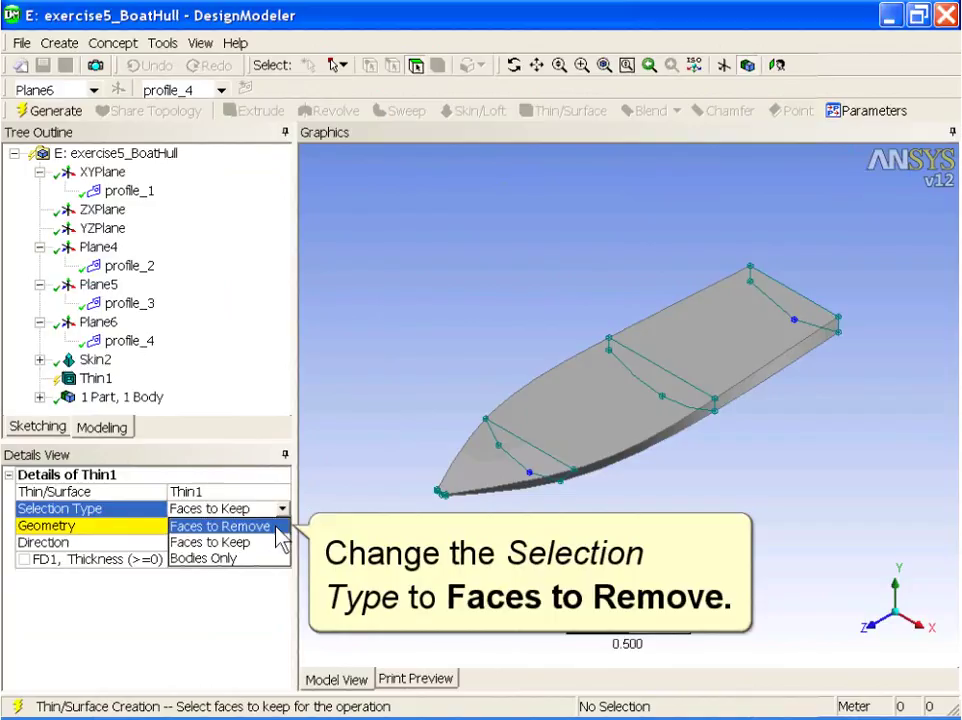
pyautogui.click(277, 527)
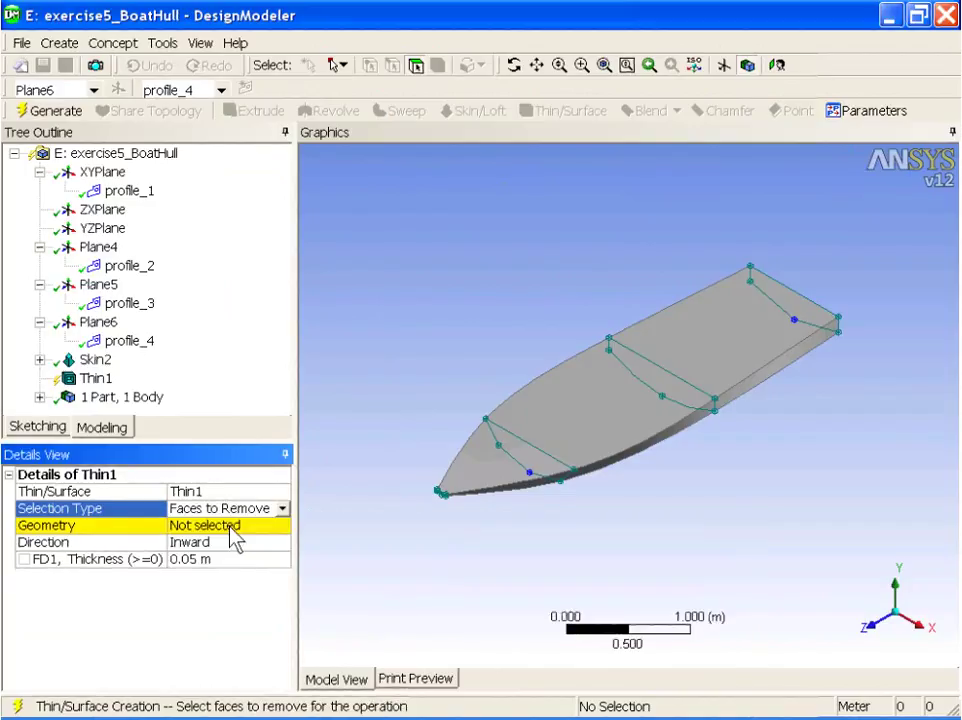
# Step: Remove the bow, middle and aft top faces, generate the 0.05 m inward shell, then continue
pyautogui.click(479, 472)
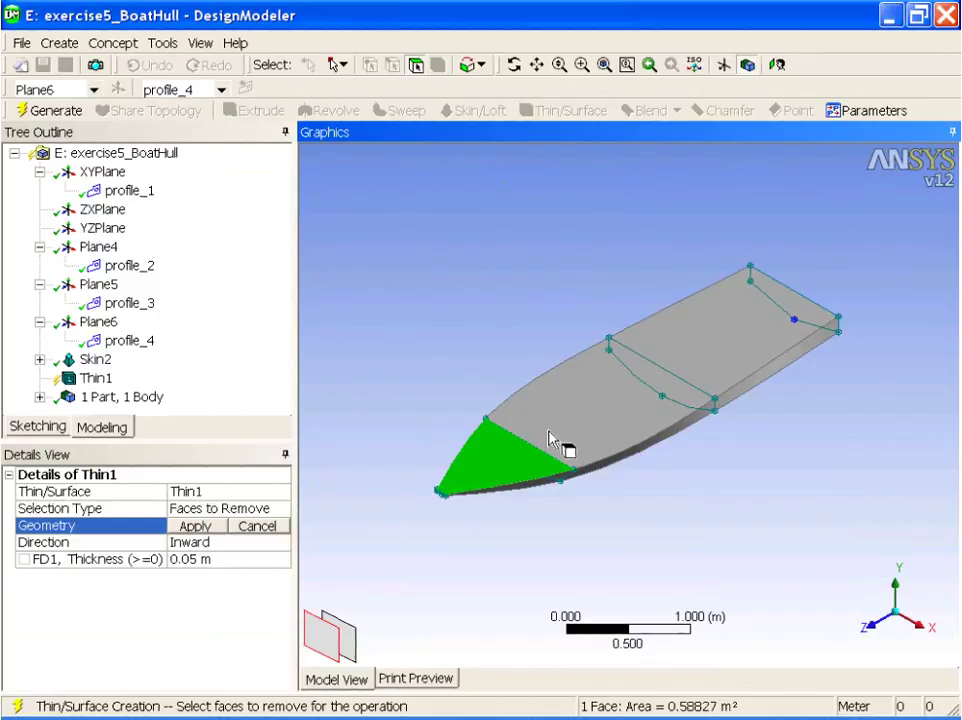
pyautogui.keyDown('ctrl'); pyautogui.click(636, 399); pyautogui.keyUp('ctrl')
pyautogui.keyDown('ctrl'); pyautogui.click(704, 360); pyautogui.keyUp('ctrl')
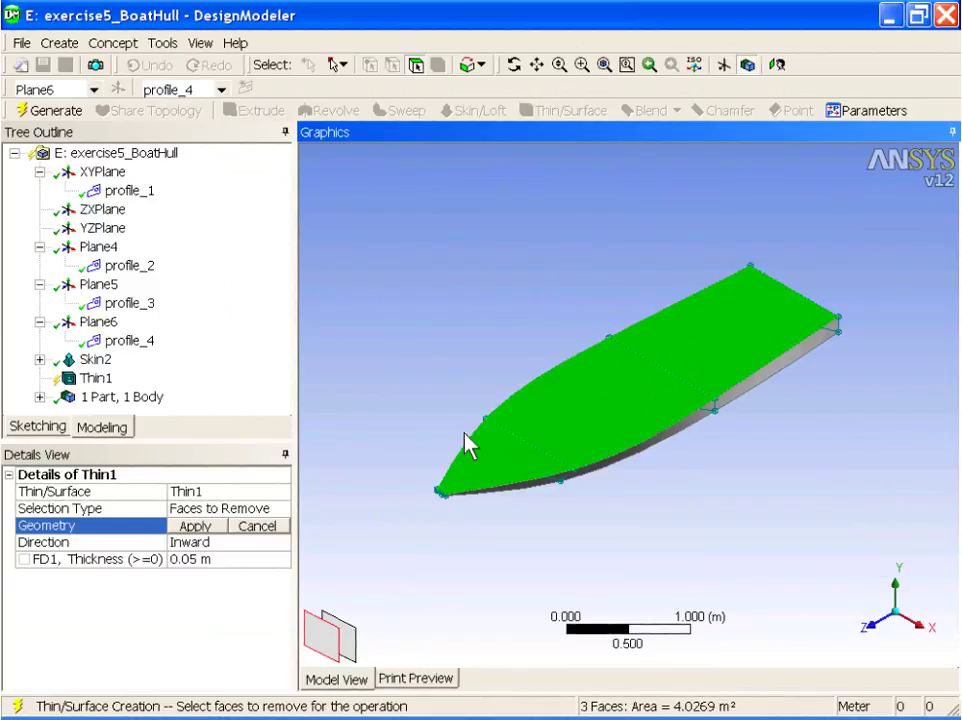
pyautogui.click(212, 533)
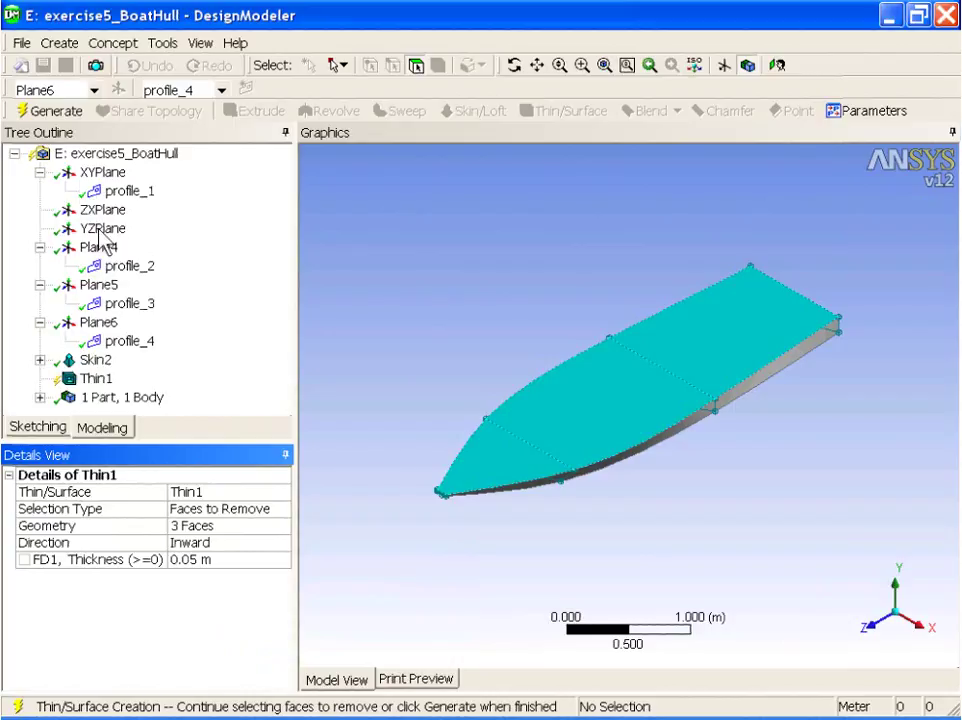
pyautogui.click(52, 111)
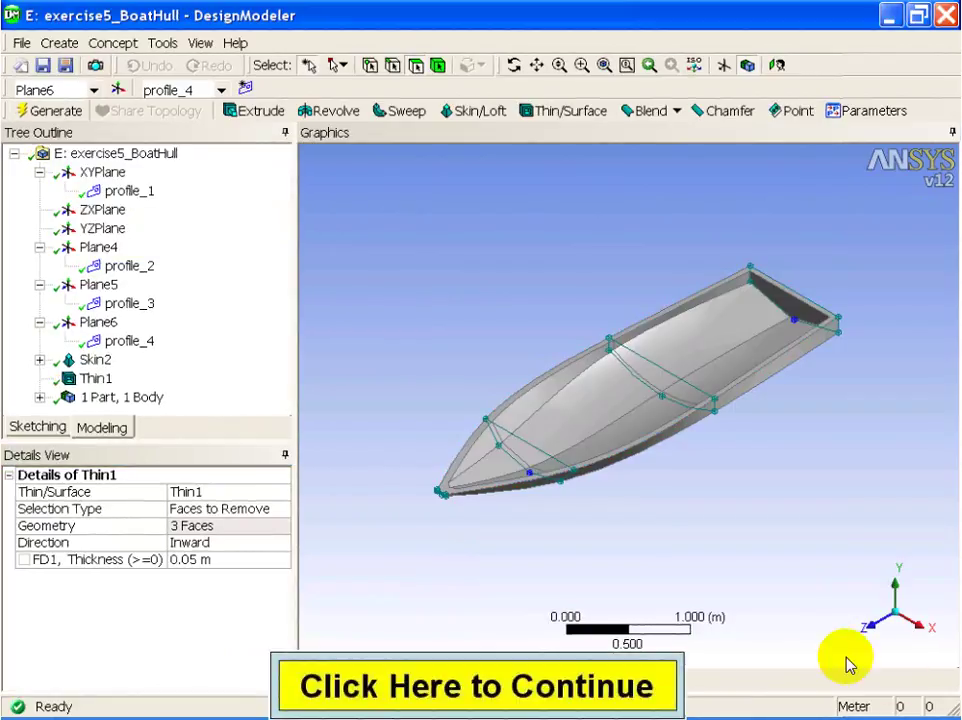
pyautogui.click(648, 687)
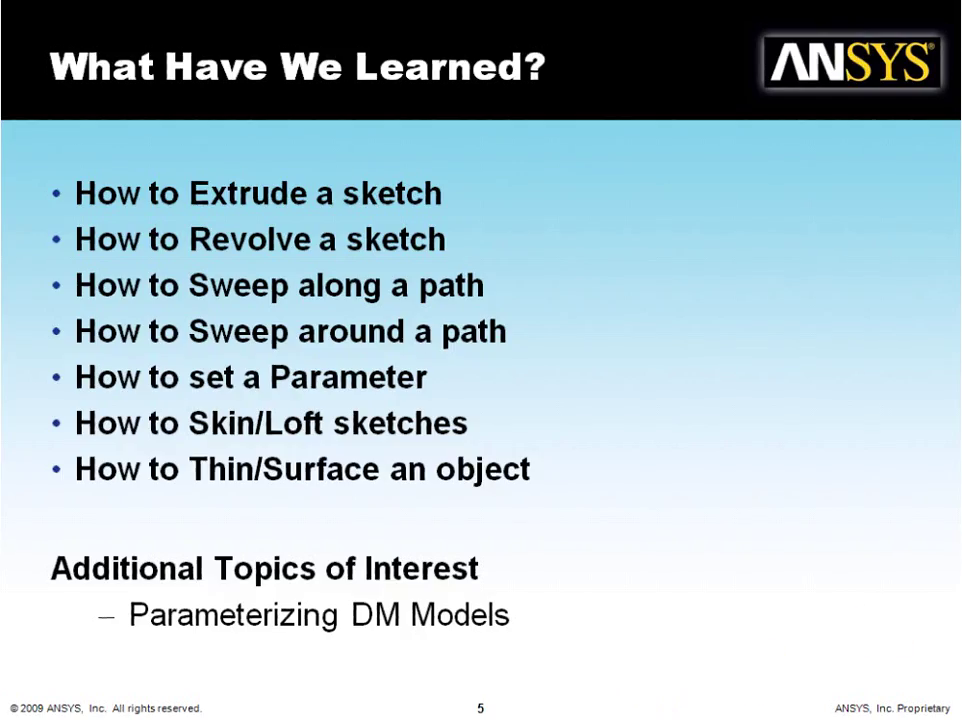